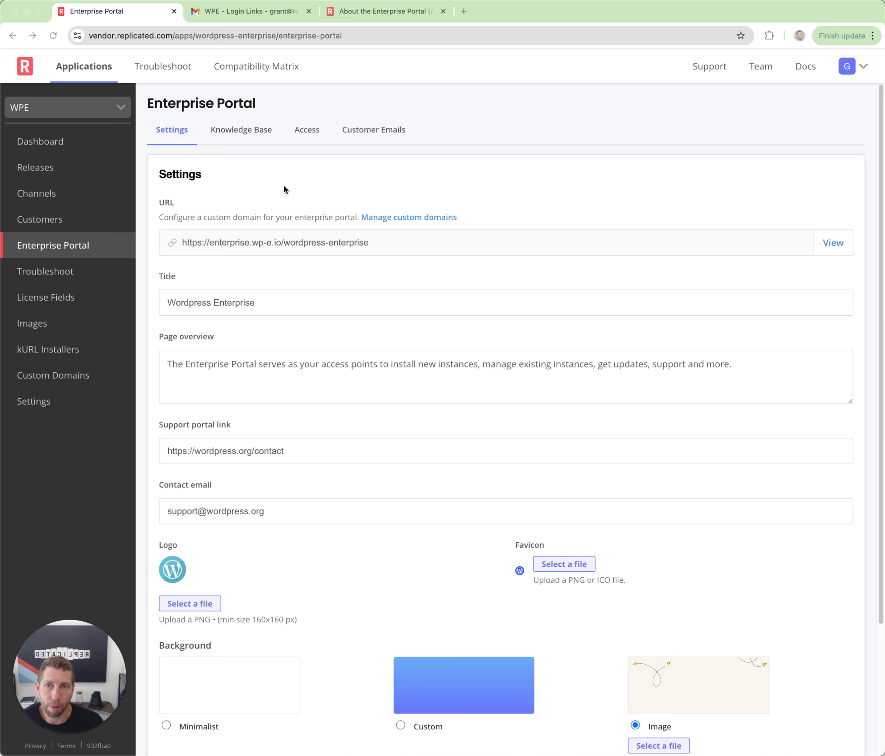
Step: Review the Enterprise Portal settings, from the URL and contact details down to the branding and colors
scroll(283, 185, down, 4)
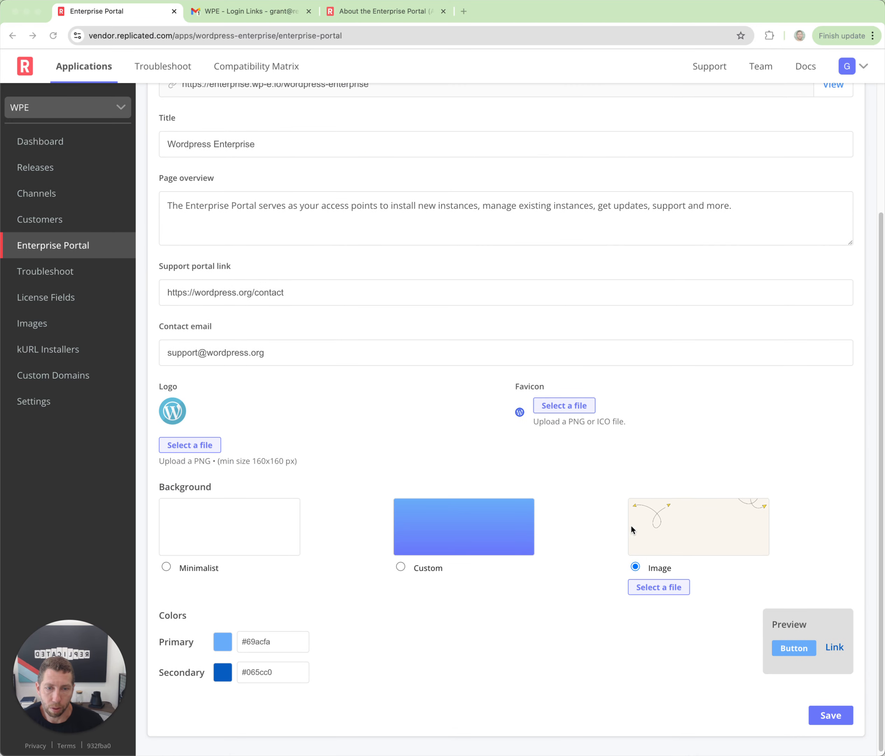
scroll(339, 185, down, 1)
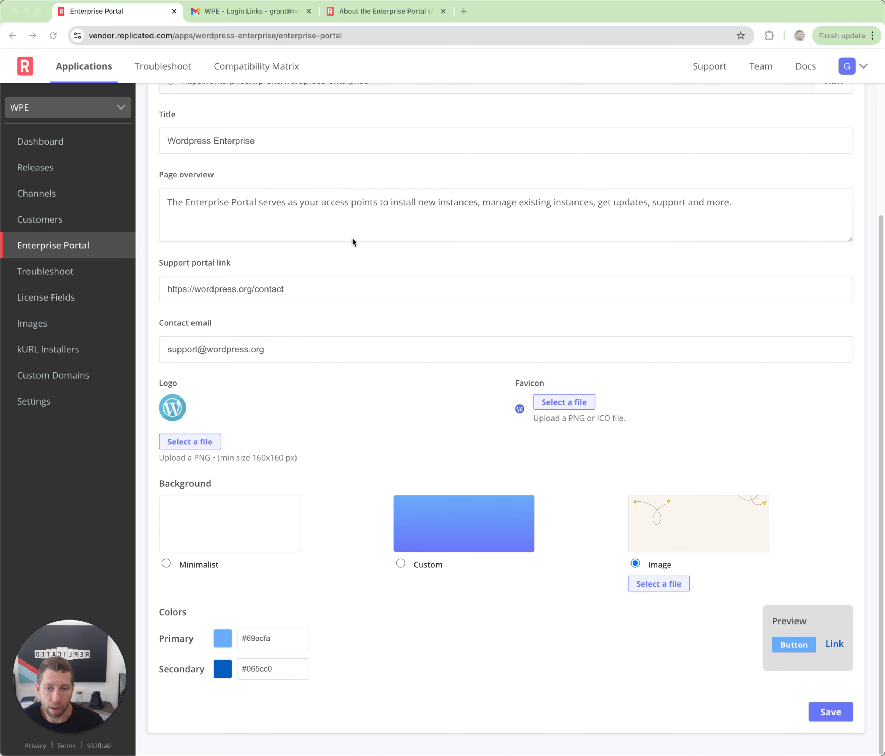
scroll(352, 240, up, 2)
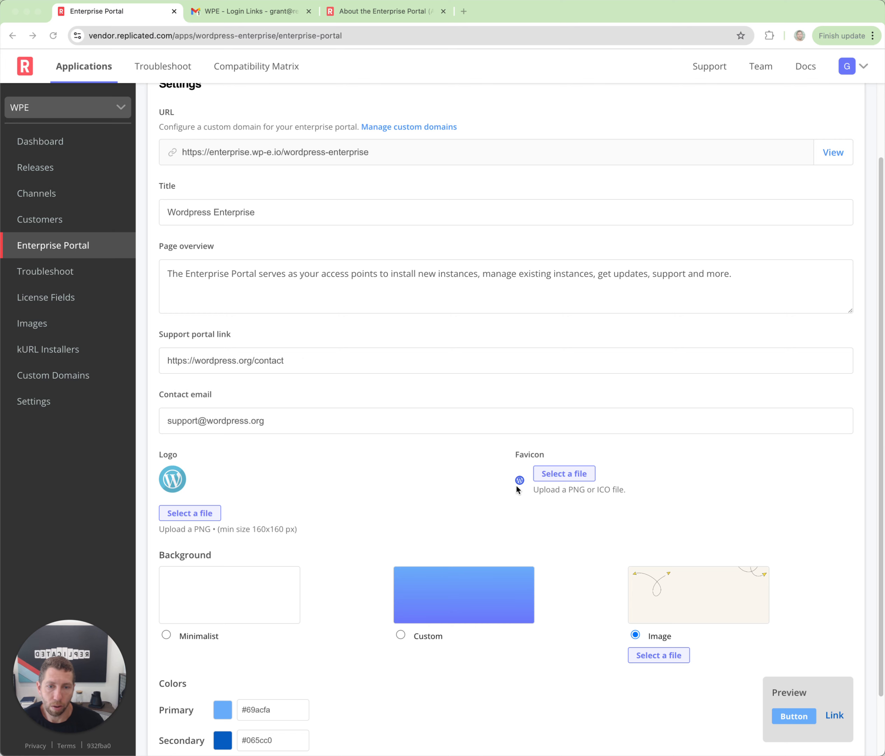
scroll(343, 473, up, 3)
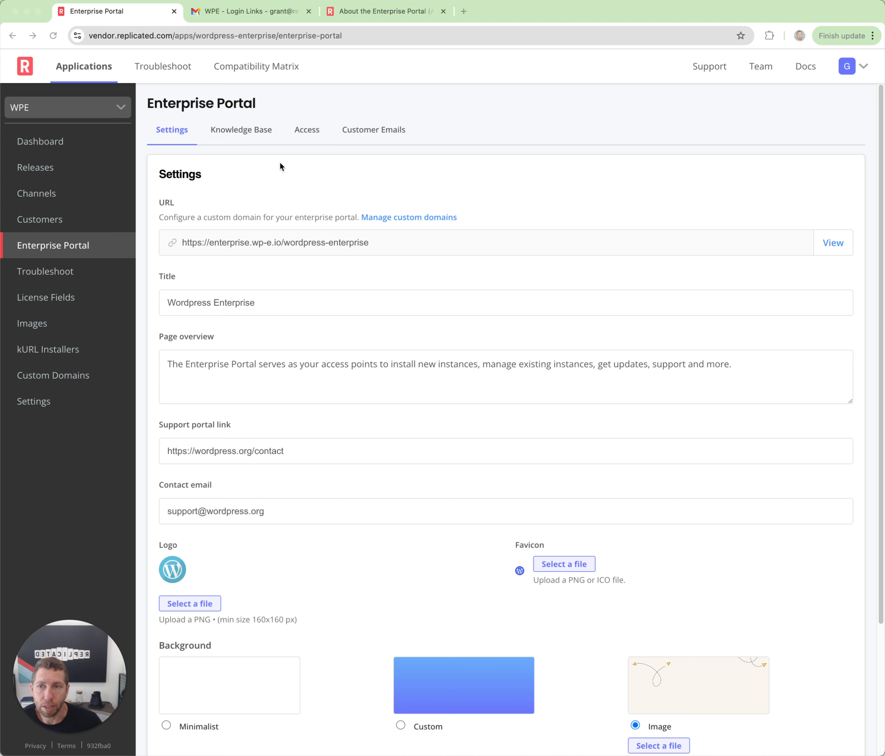
Step: Open the Customers page in a new tab and bring up FiServ Co's Enterprise Portal Access settings
click(53, 219)
right_click(53, 220)
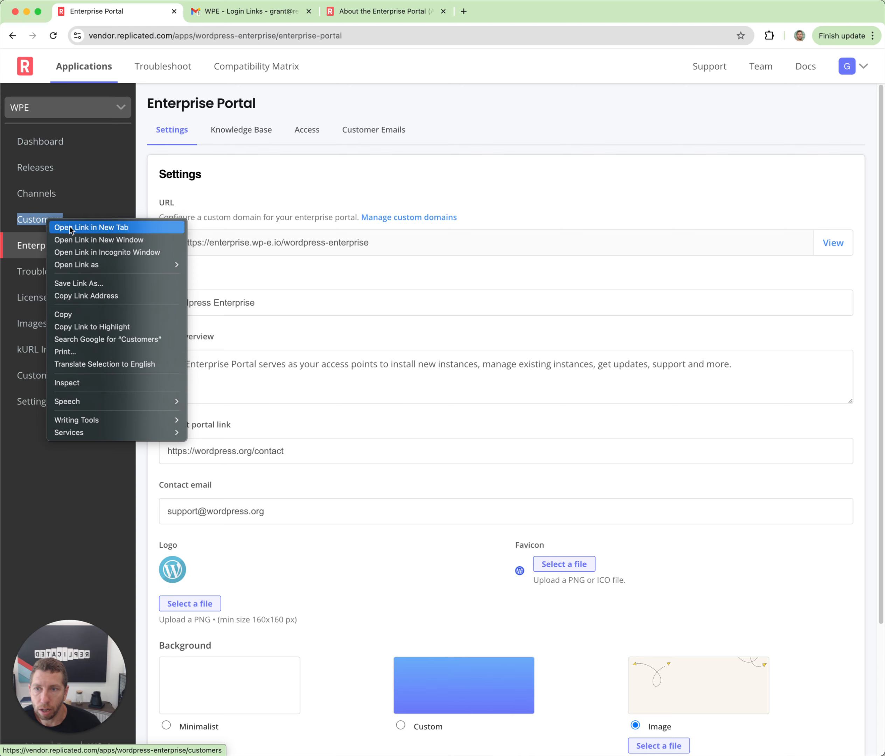
click(256, 101)
click(222, 11)
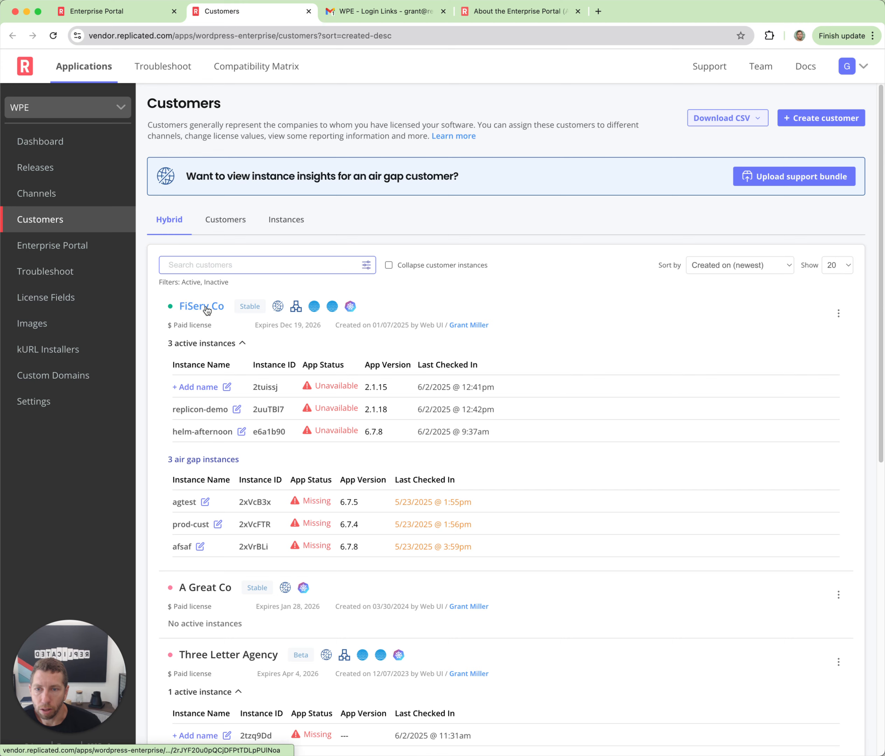
click(205, 306)
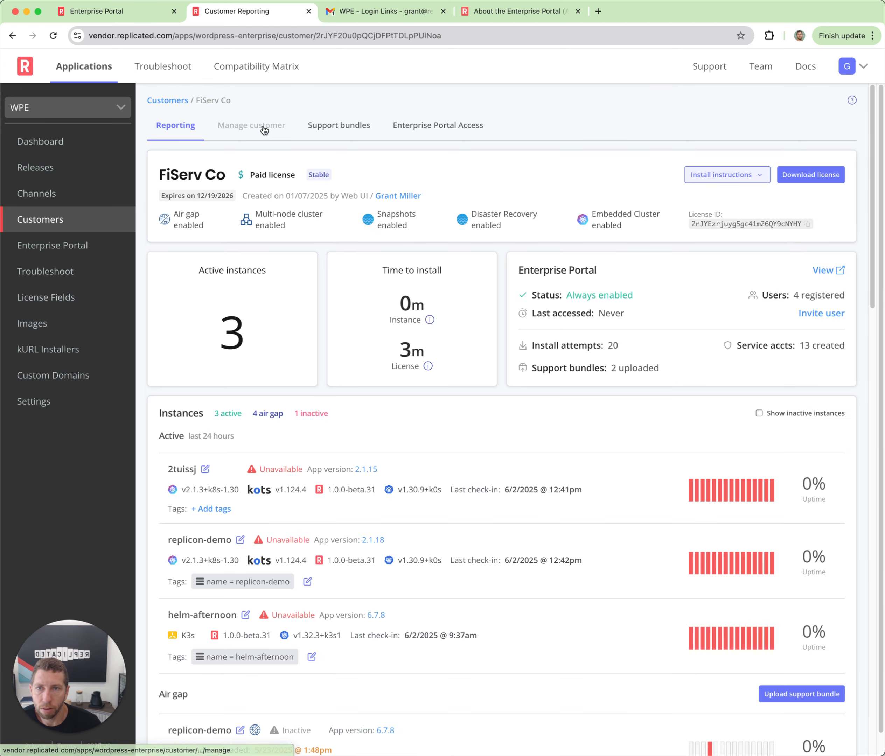
click(263, 125)
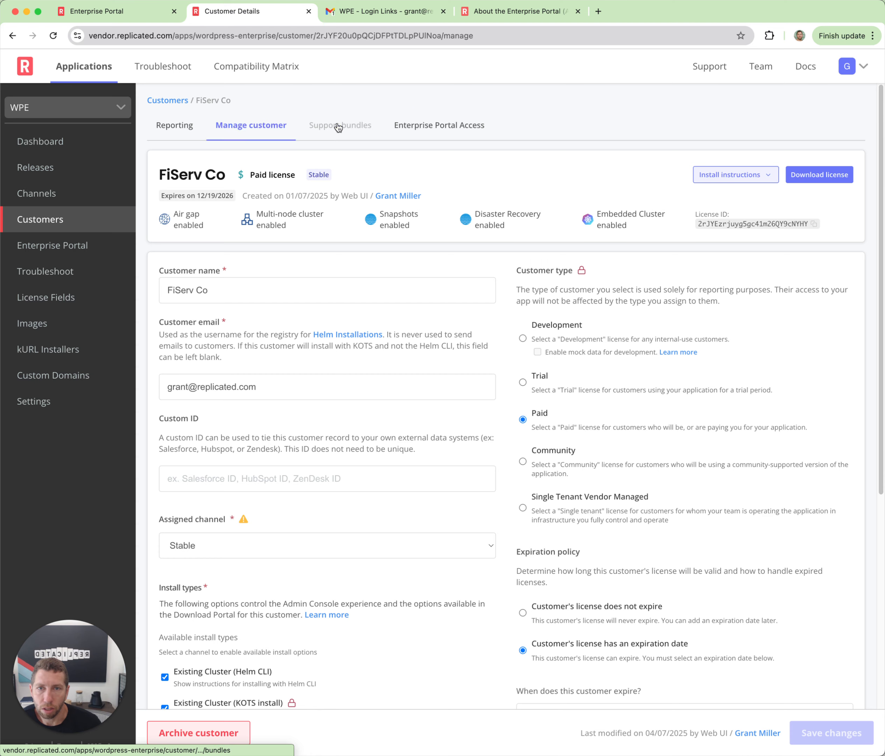
click(409, 124)
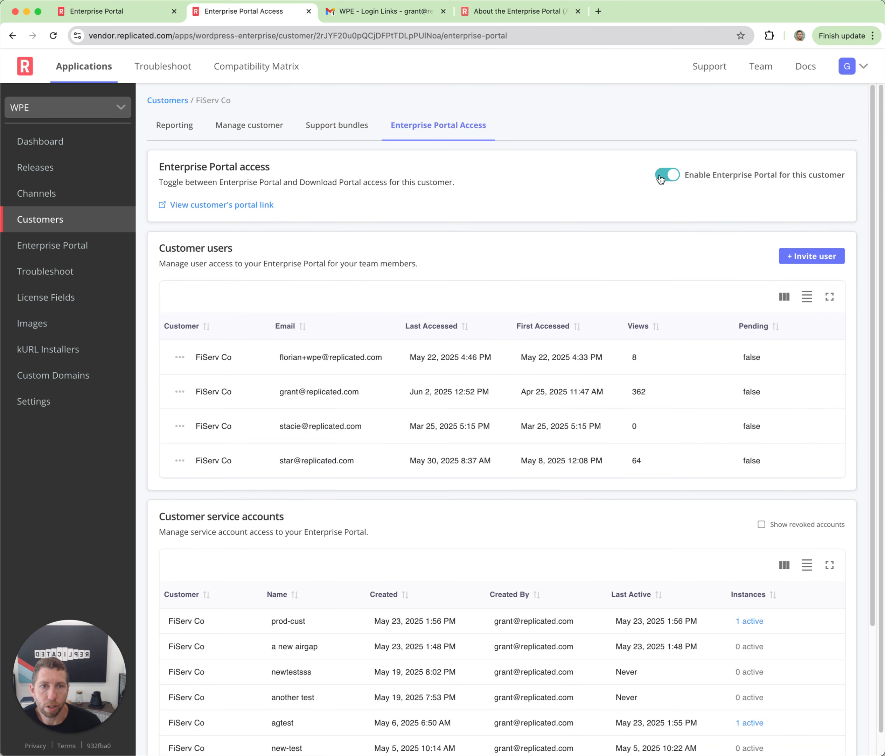
Step: Disable the Enterprise Portal for FiServ Co and view the portal section of the customer's reporting page
drag(271, 168, 160, 171)
click(611, 185)
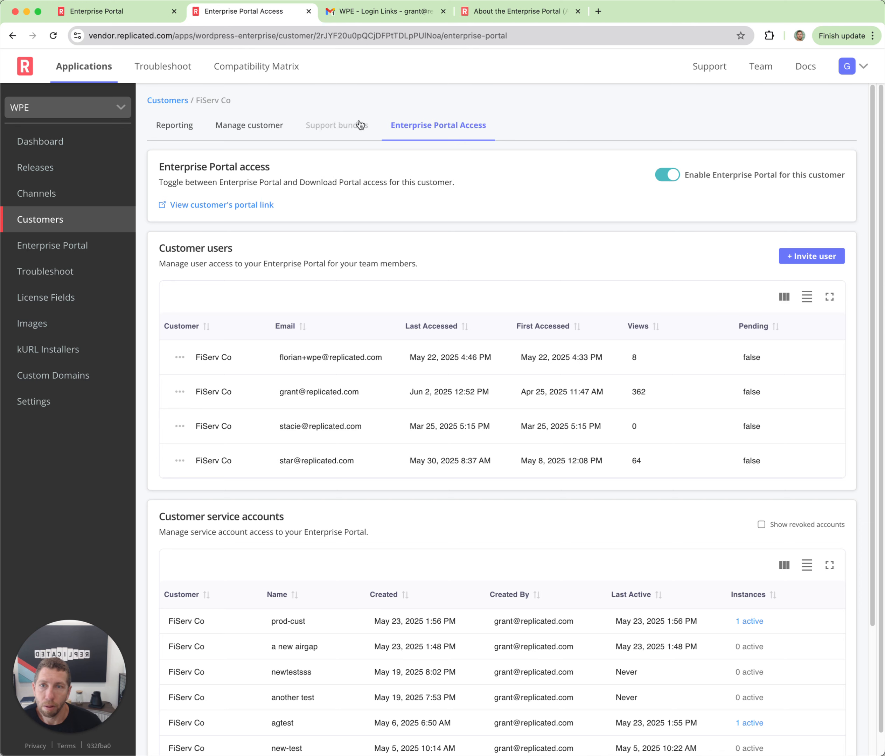
click(664, 179)
click(175, 125)
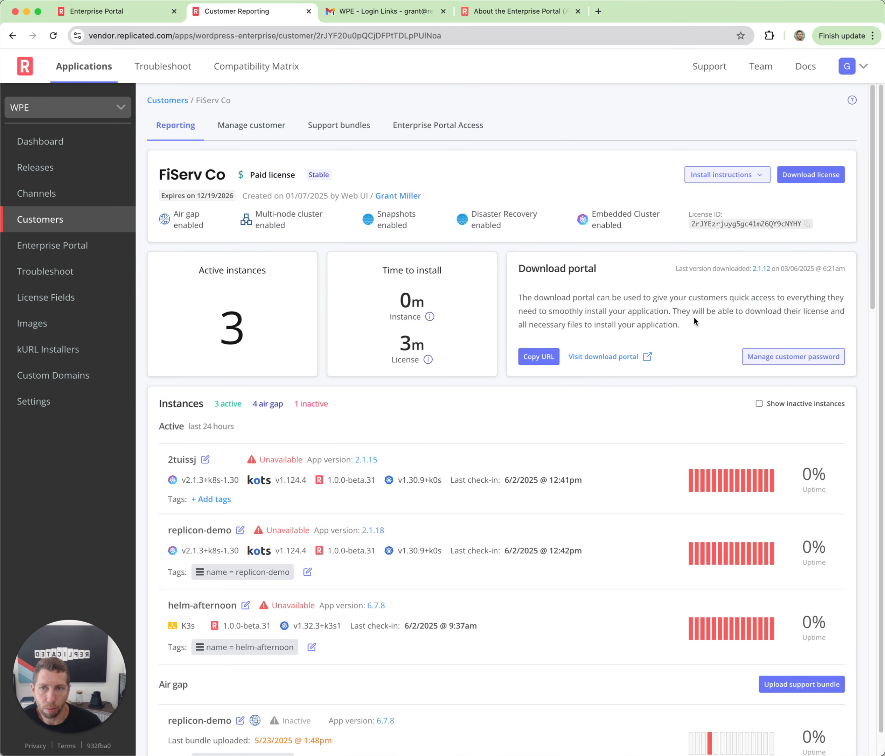
Step: Enable the Enterprise Portal for FiServ Co again and return to the customer's reporting page
click(422, 124)
click(676, 175)
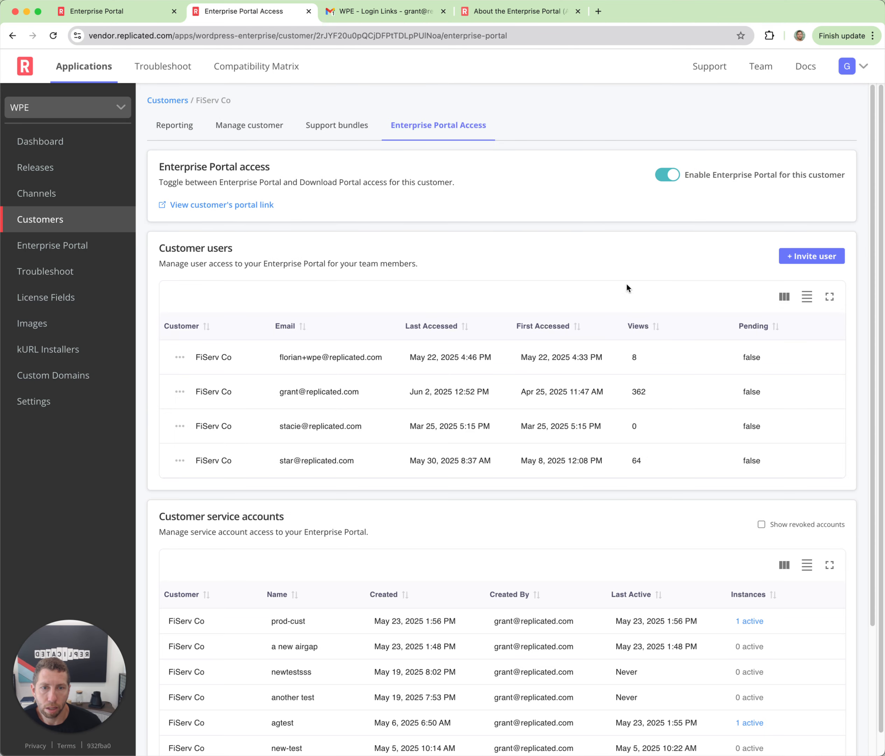
click(174, 125)
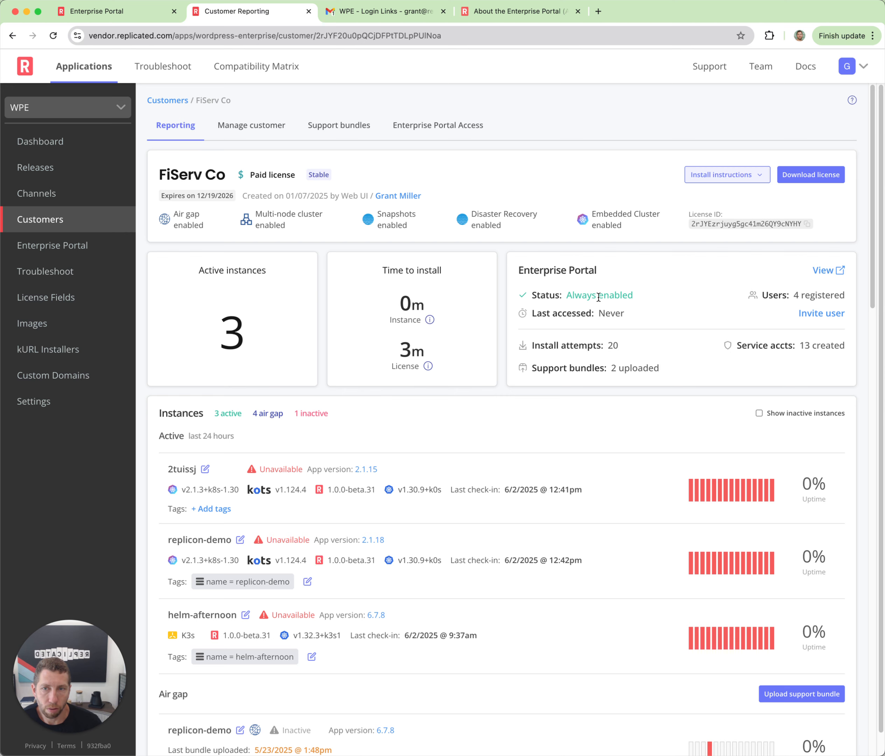
Step: Look at the user invitation form in FiServ Co's Enterprise Portal Access and close it without inviting anyone
click(407, 125)
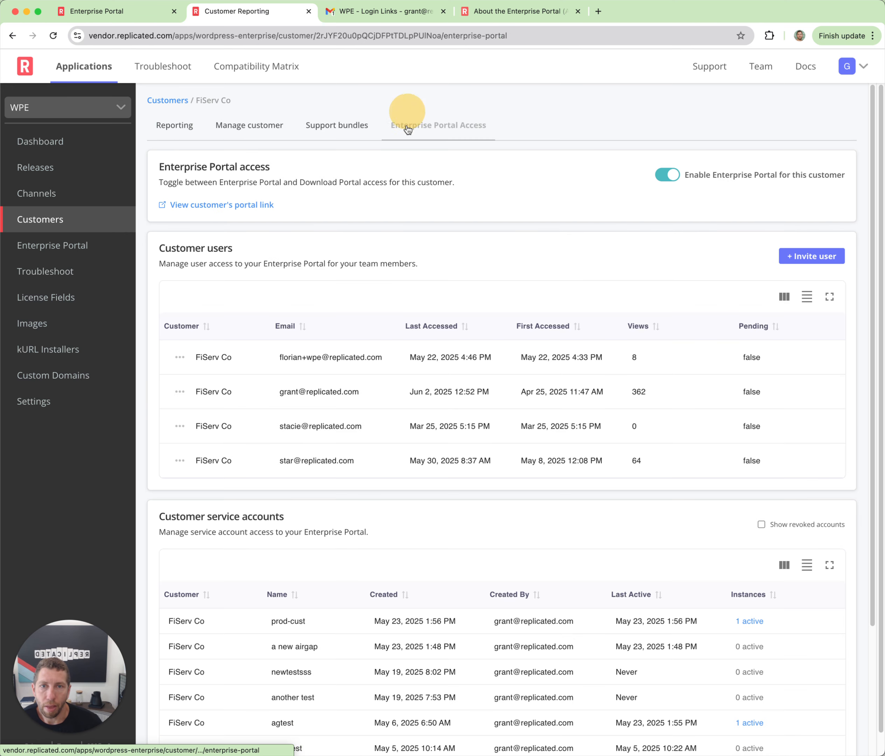
click(801, 257)
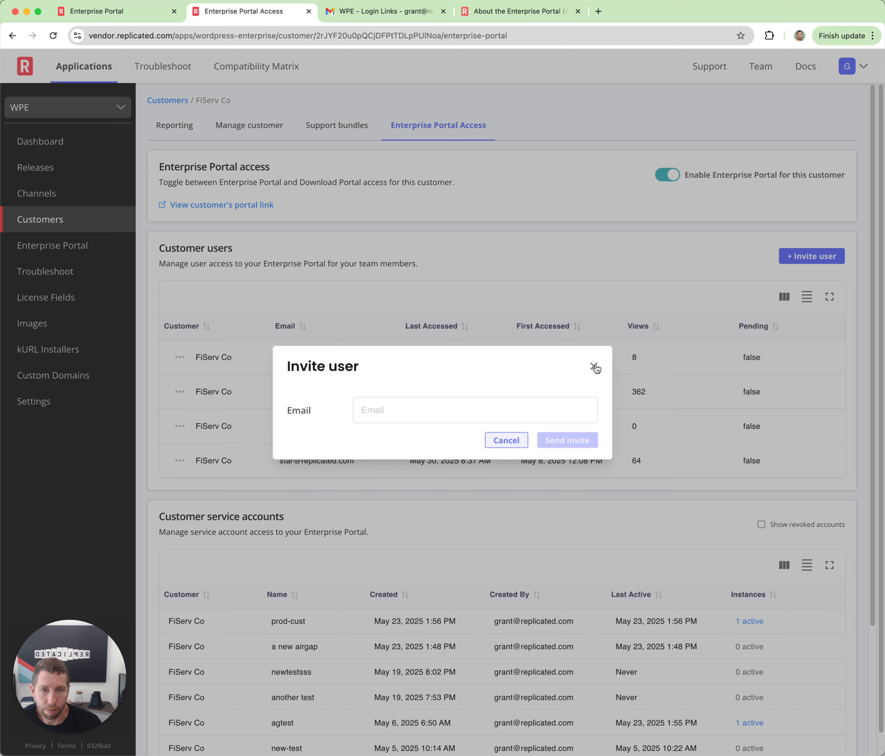
click(593, 367)
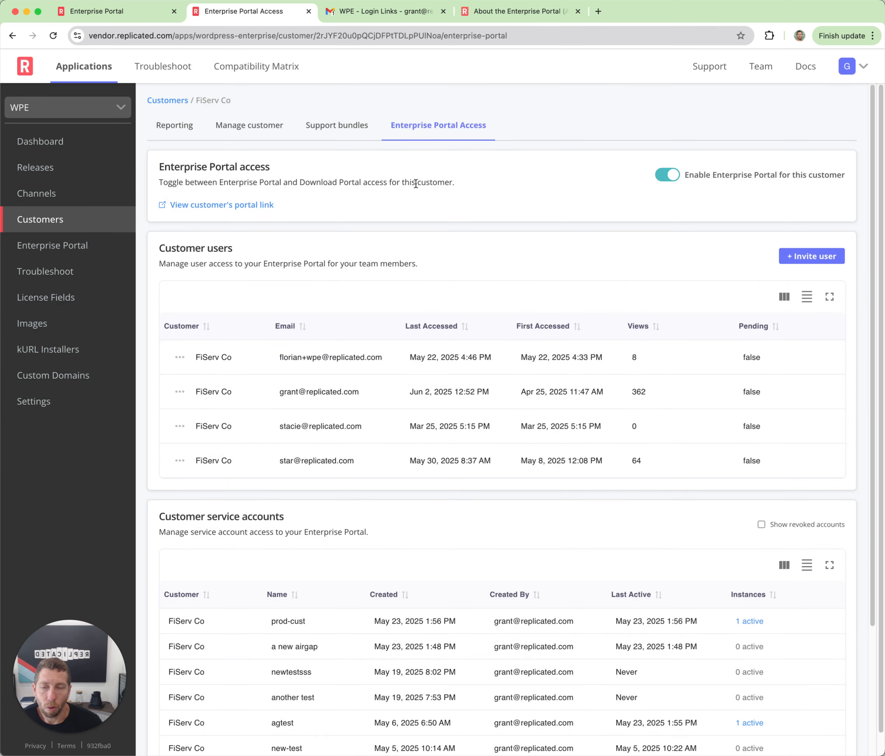
Step: Open the live Wordpress Enterprise portal from its settings page and request a login code for the work email address
click(130, 10)
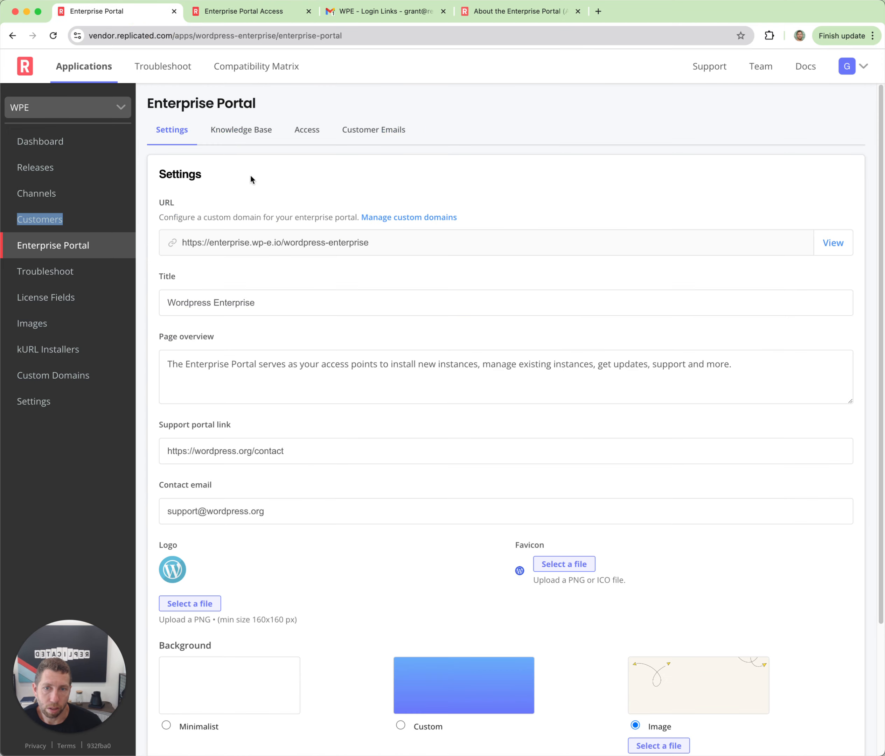
click(833, 243)
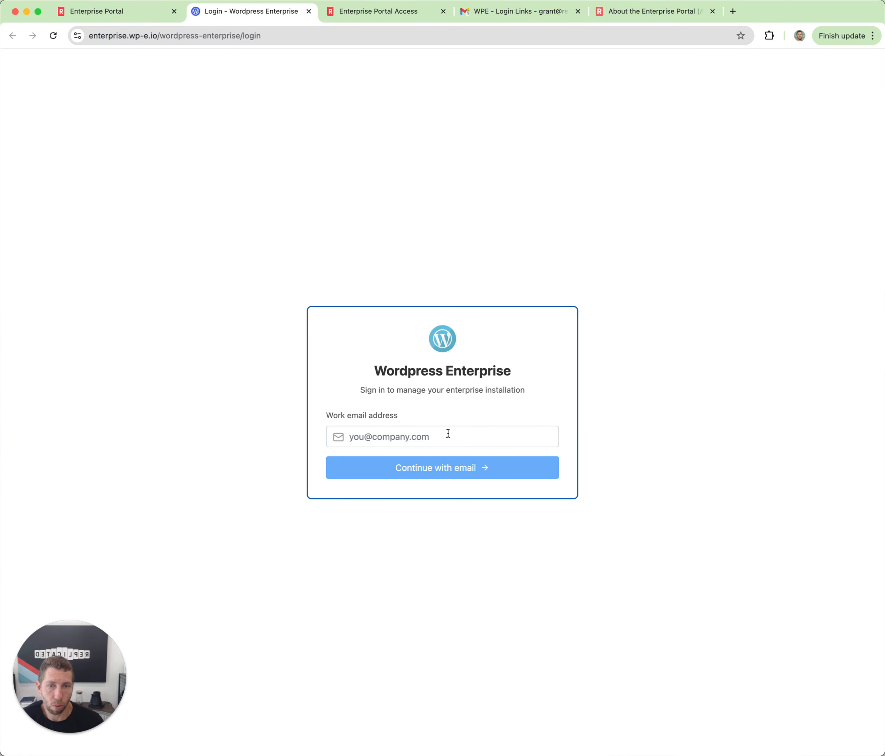
click(448, 435)
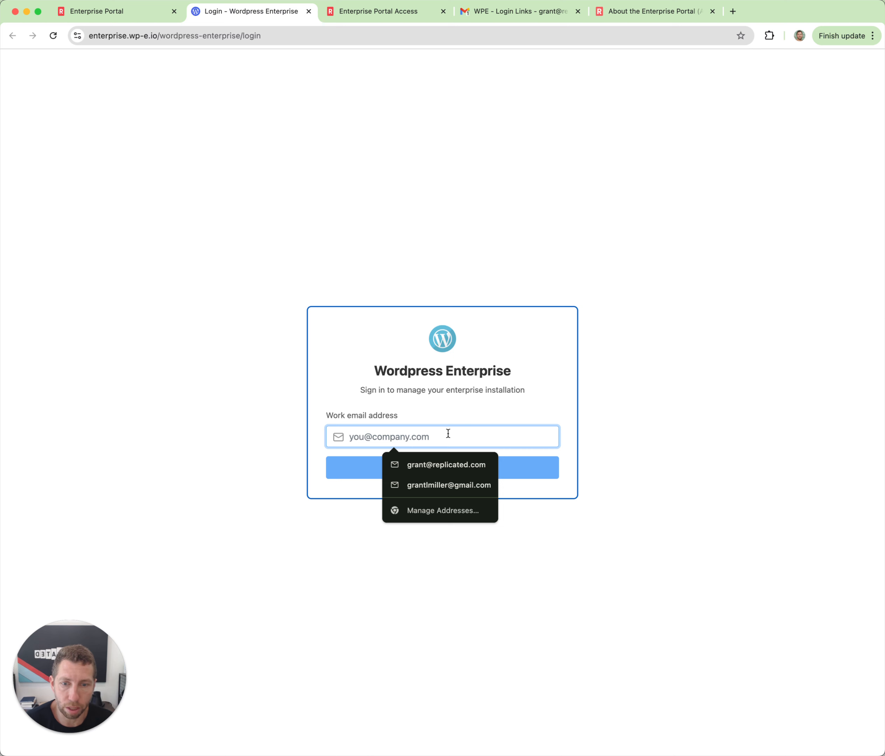
click(445, 462)
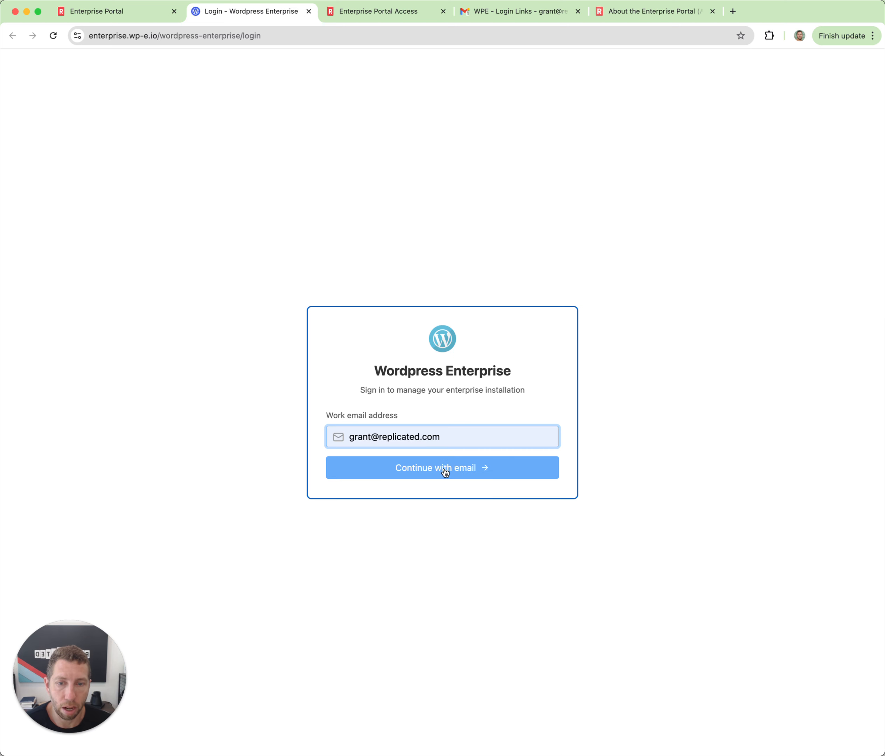
click(445, 468)
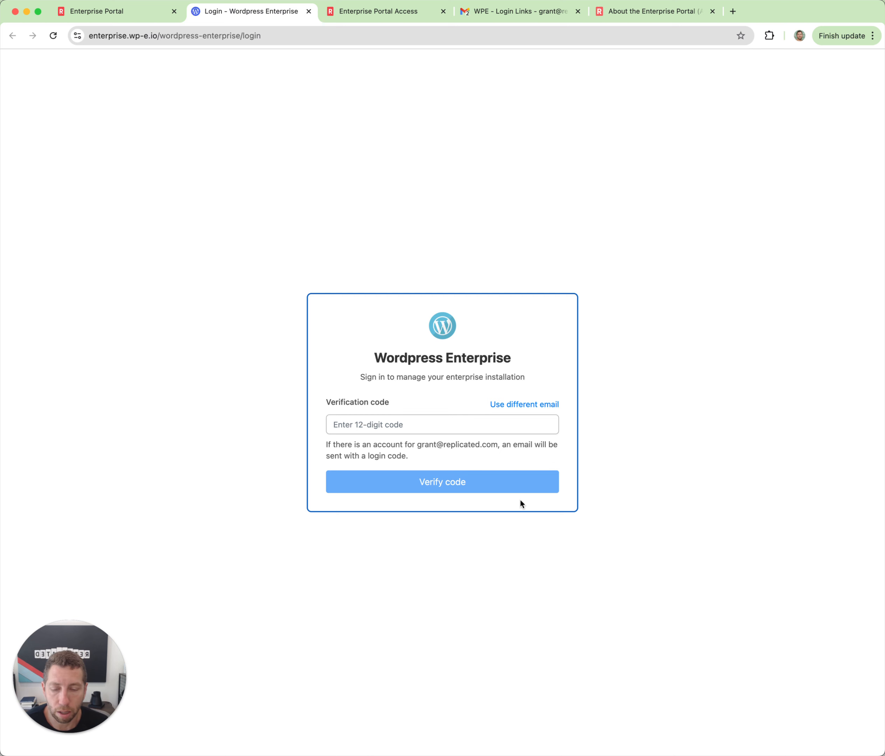
Step: Switch to Gmail, show the newest WPE login message and copy its verification code
click(535, 11)
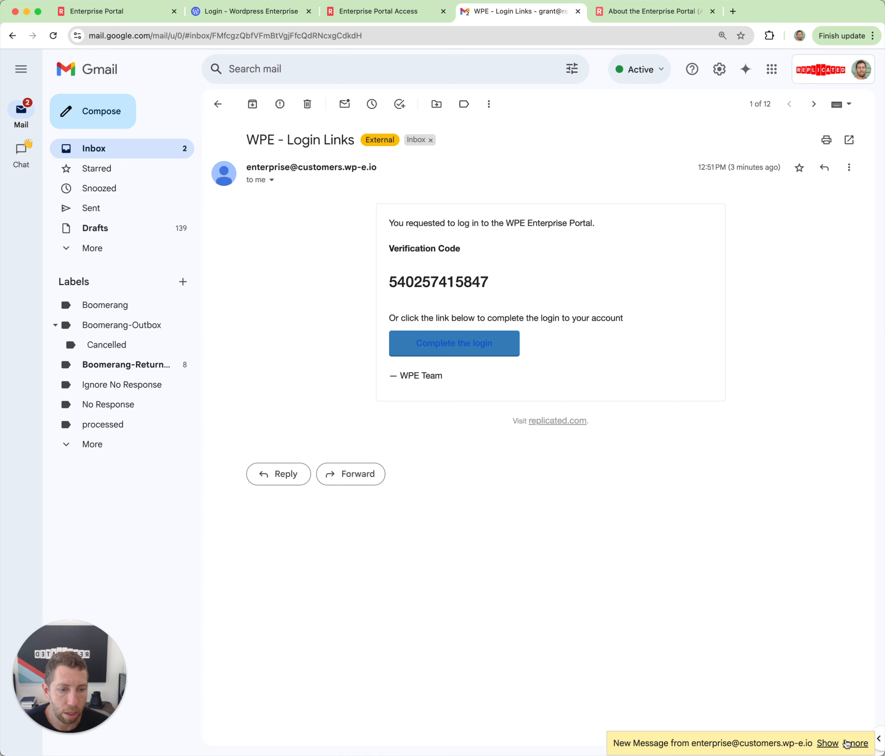
click(827, 743)
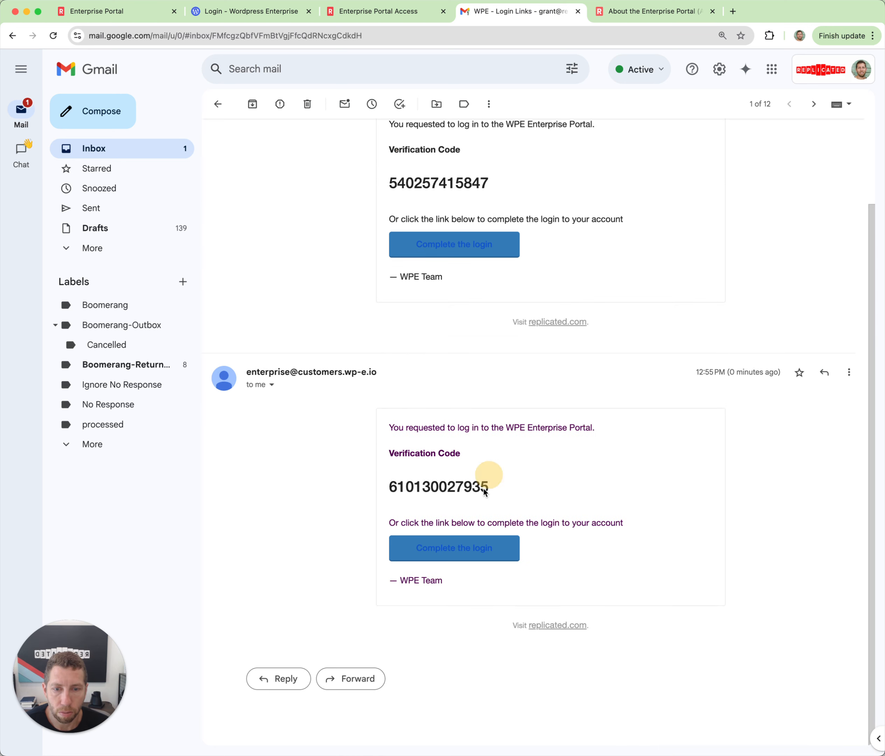
drag(488, 492, 389, 492)
key(super+c)
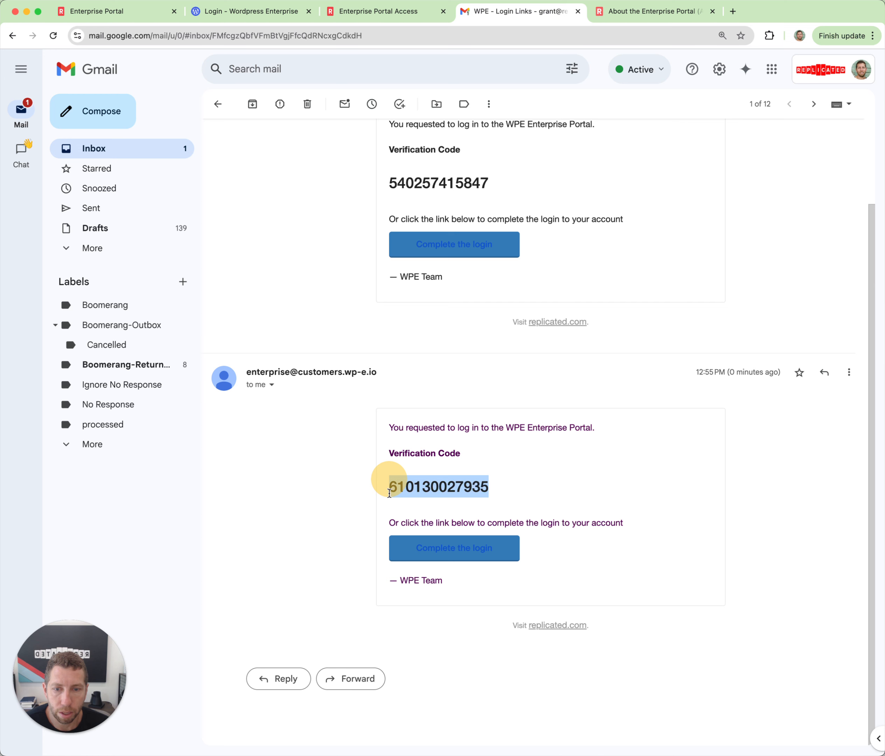
Step: Paste the verification code into the Wordpress Enterprise login page and verify it to sign in
click(245, 11)
click(368, 426)
key(super+v)
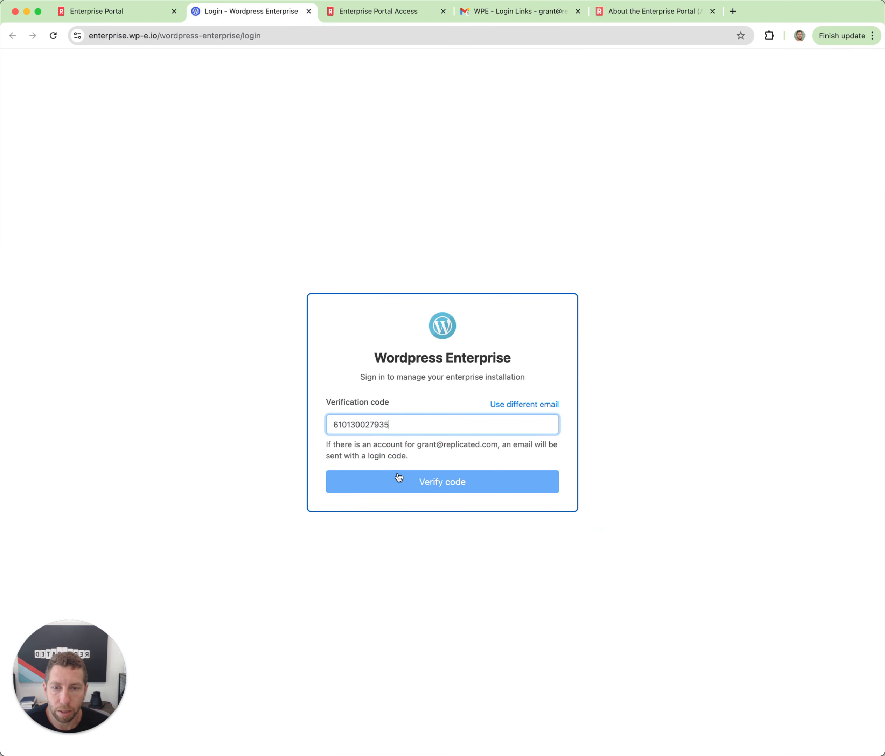
click(408, 483)
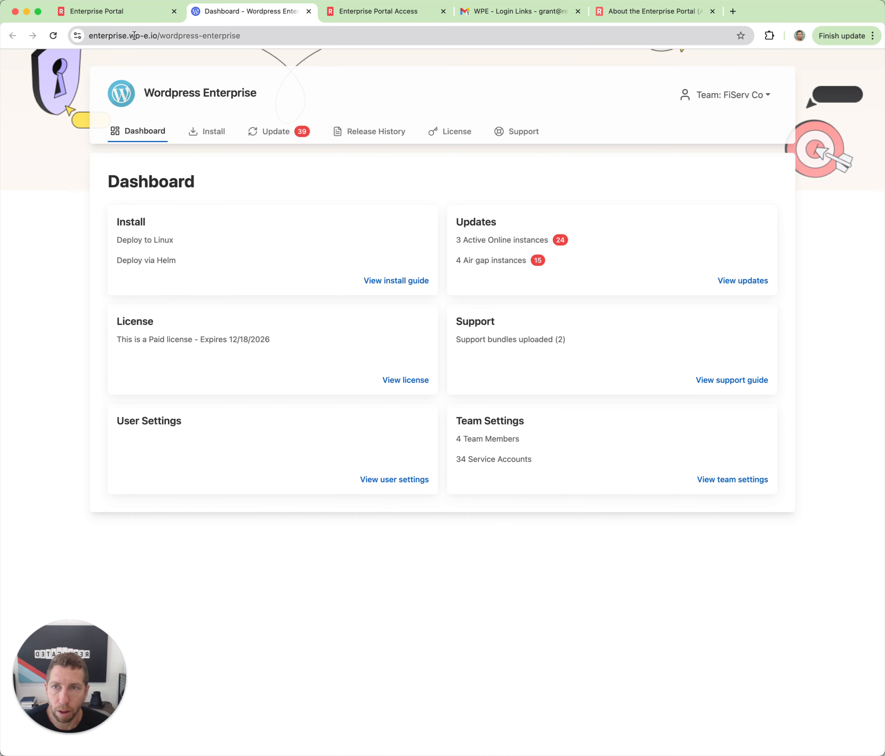
Step: Open the portal's installation guide, choose the Helm method and continue past its requirements
drag(134, 35, 158, 35)
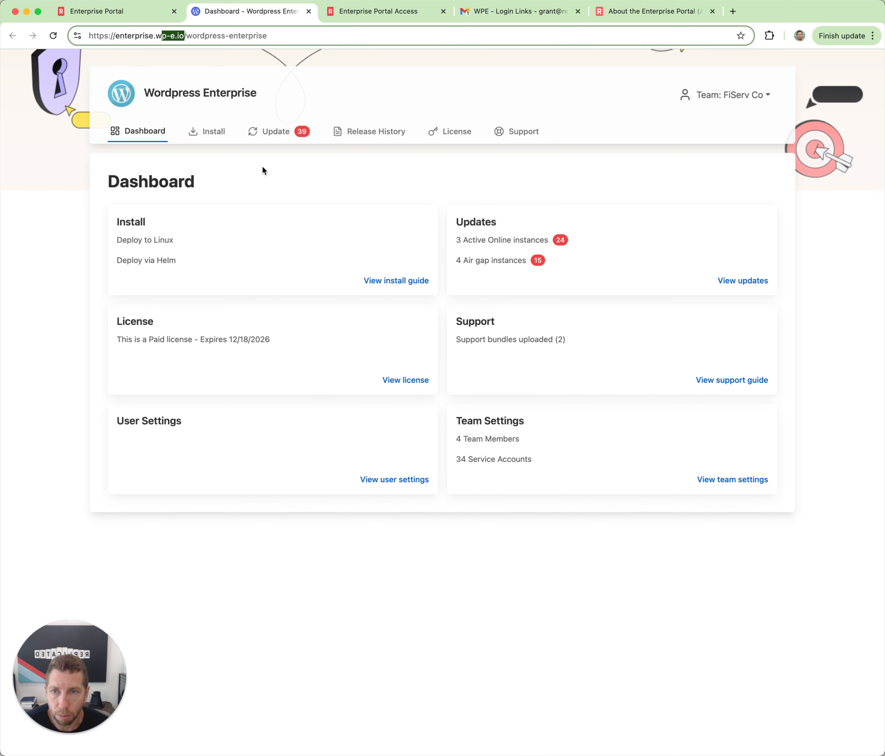
click(215, 134)
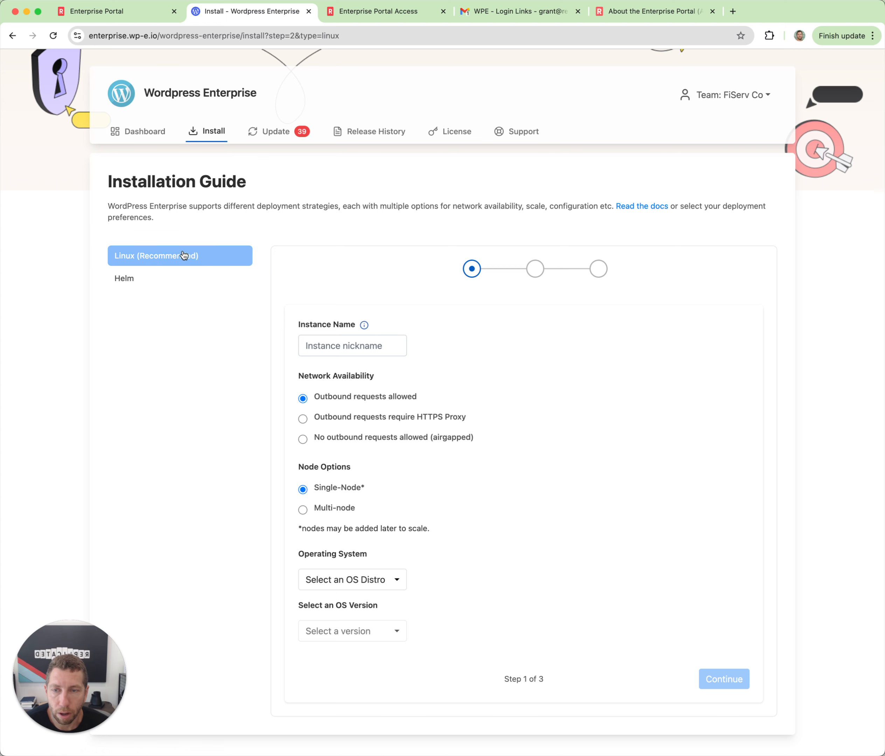
click(191, 284)
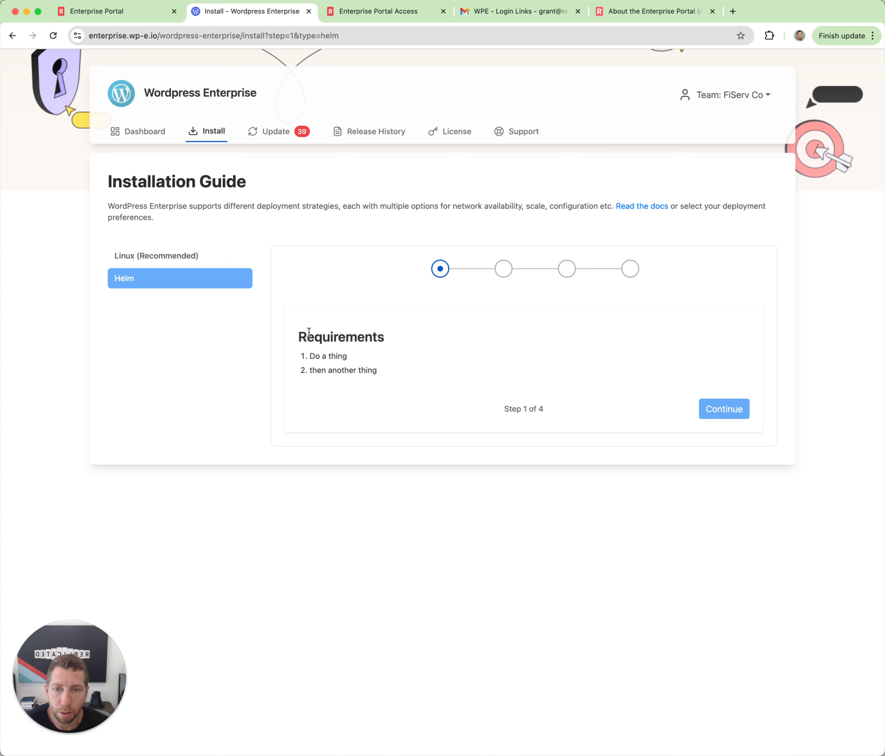
drag(301, 338, 387, 369)
click(388, 369)
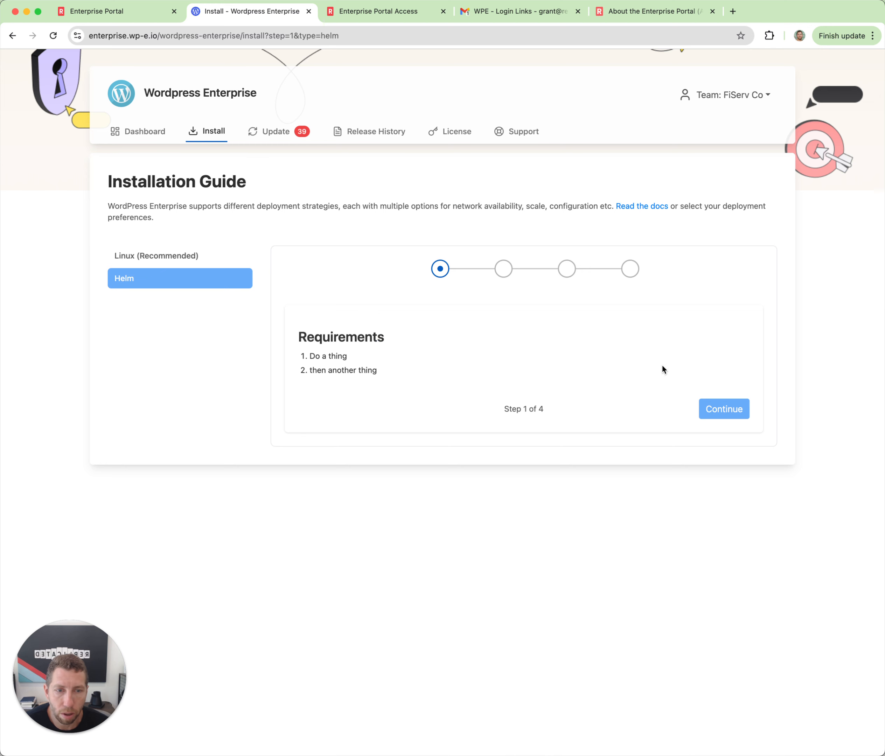
click(718, 405)
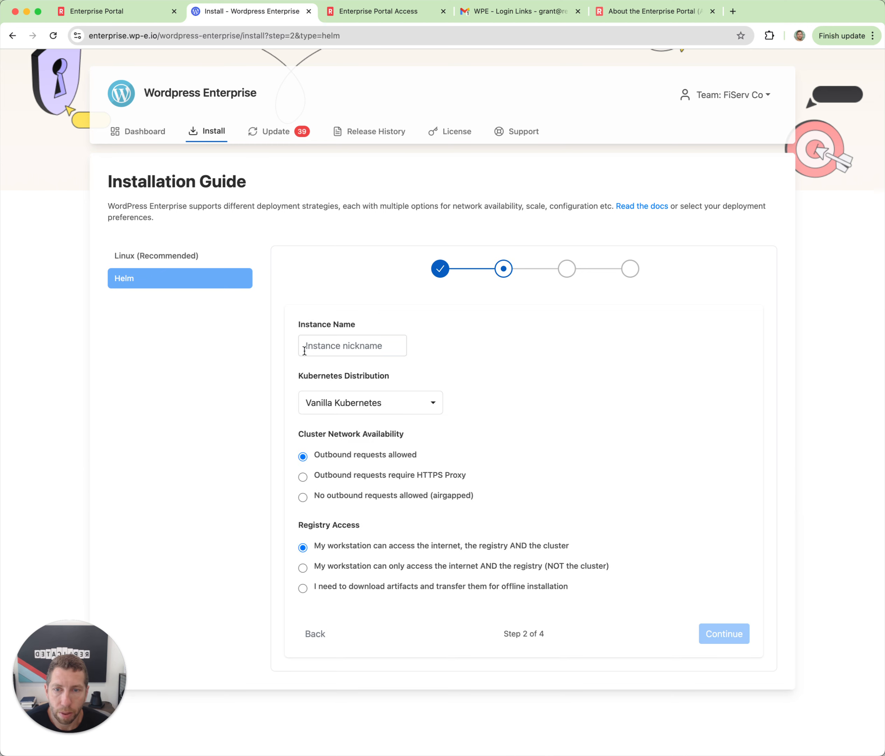
Step: Name the Helm instance testing123 and continue to the install instructions with the default cluster and registry options
click(327, 347)
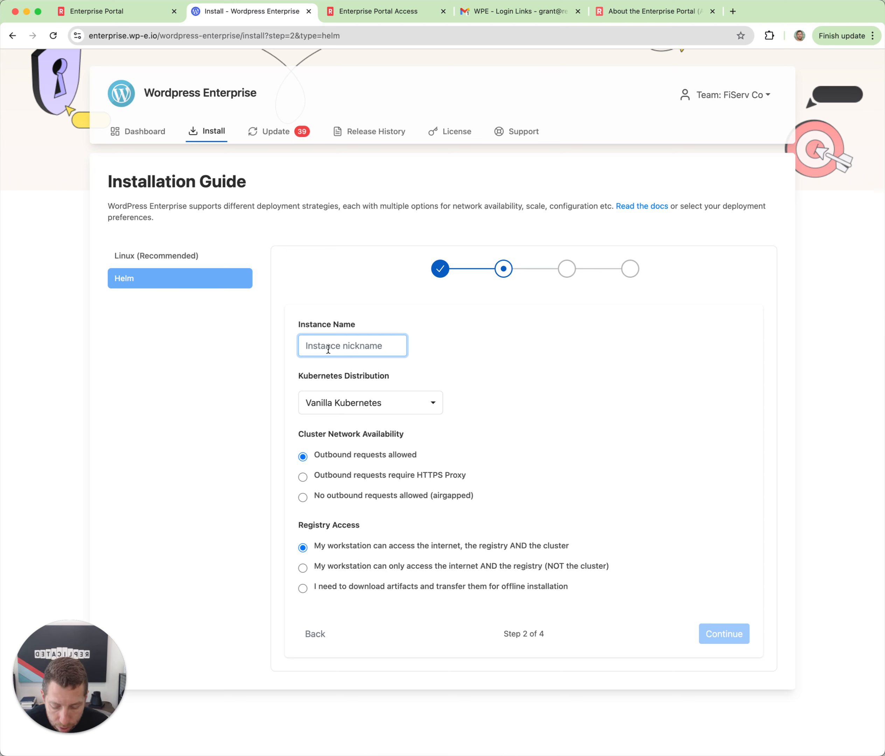
text(testing1)
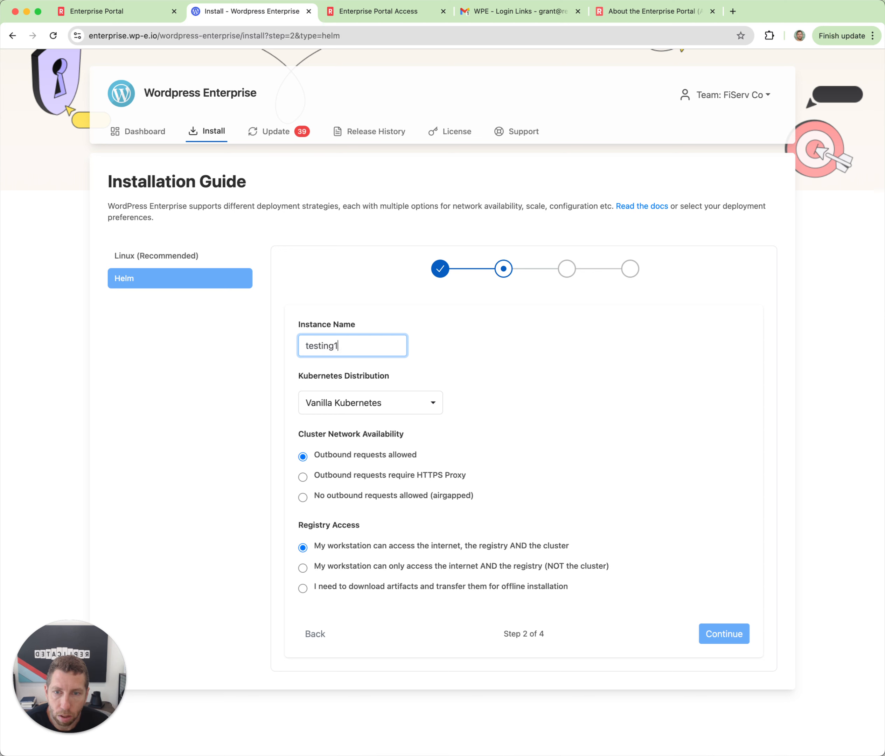
text(23)
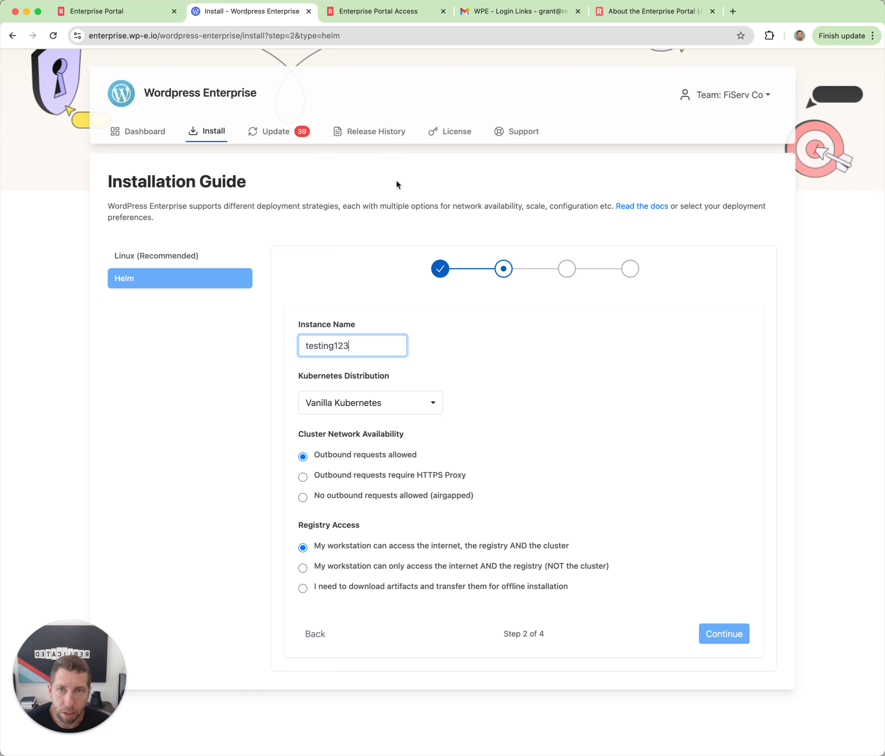
click(733, 634)
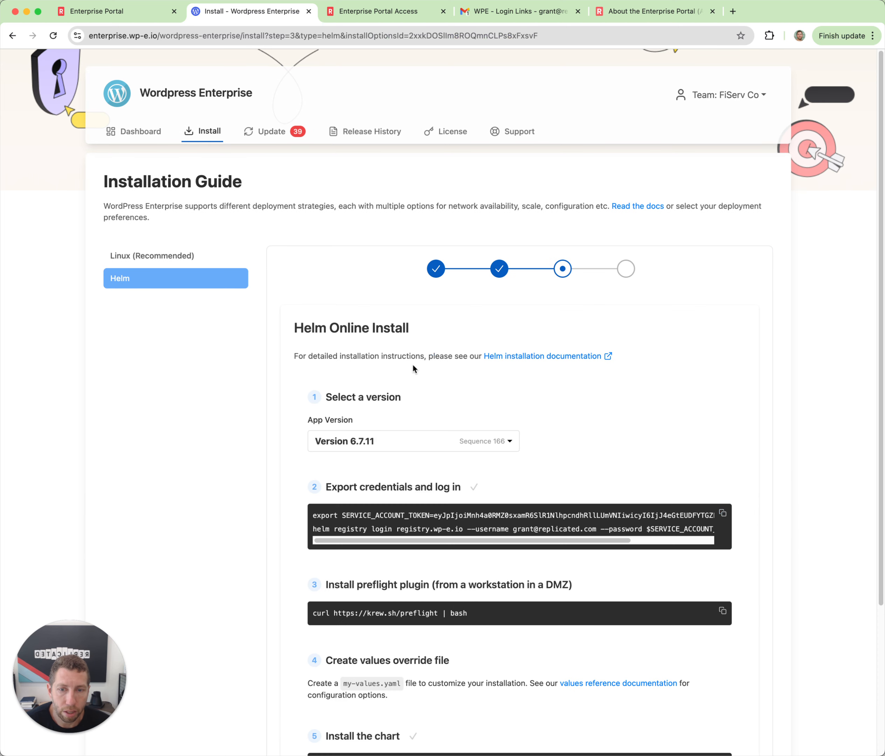
Step: Copy the credential export and Helm registry login commands, run them in iTerm, and continue the installation guide to its final step
scroll(617, 424, down, 5)
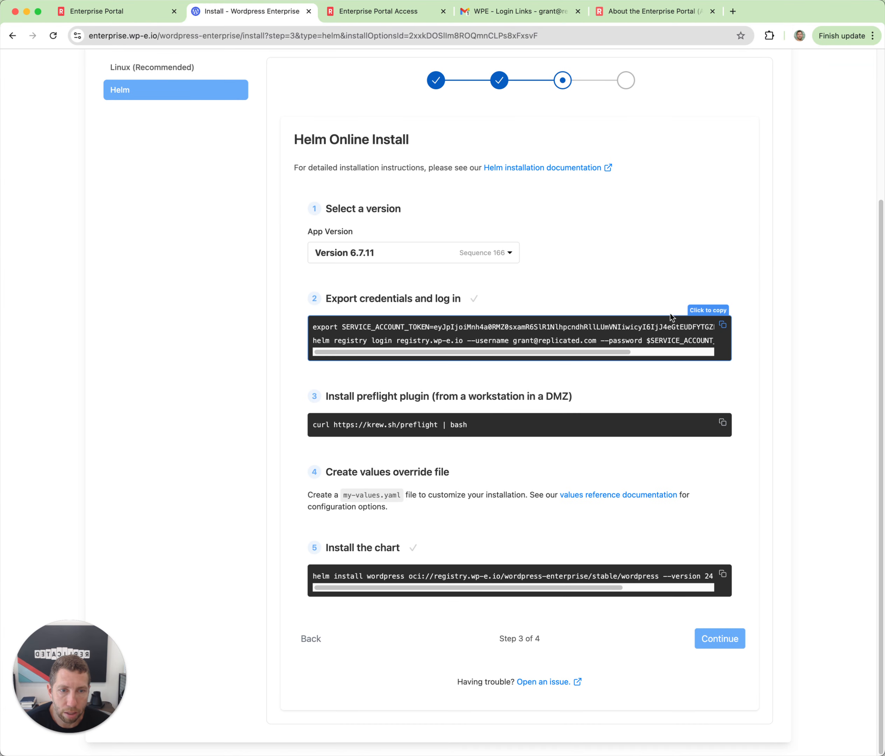
click(707, 314)
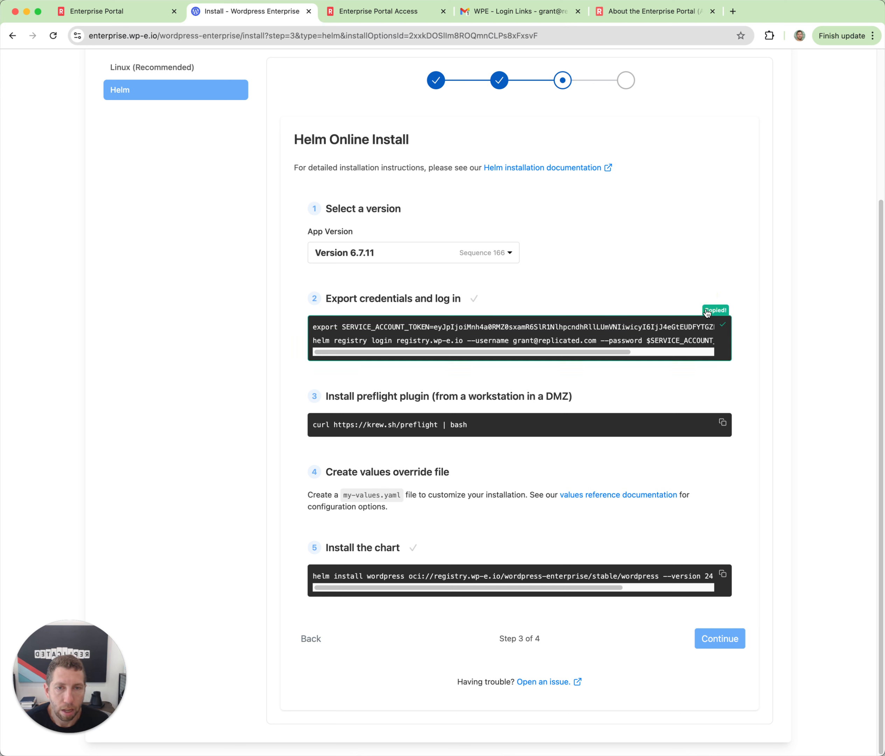
key(super+space)
text(iterm)
key(Return)
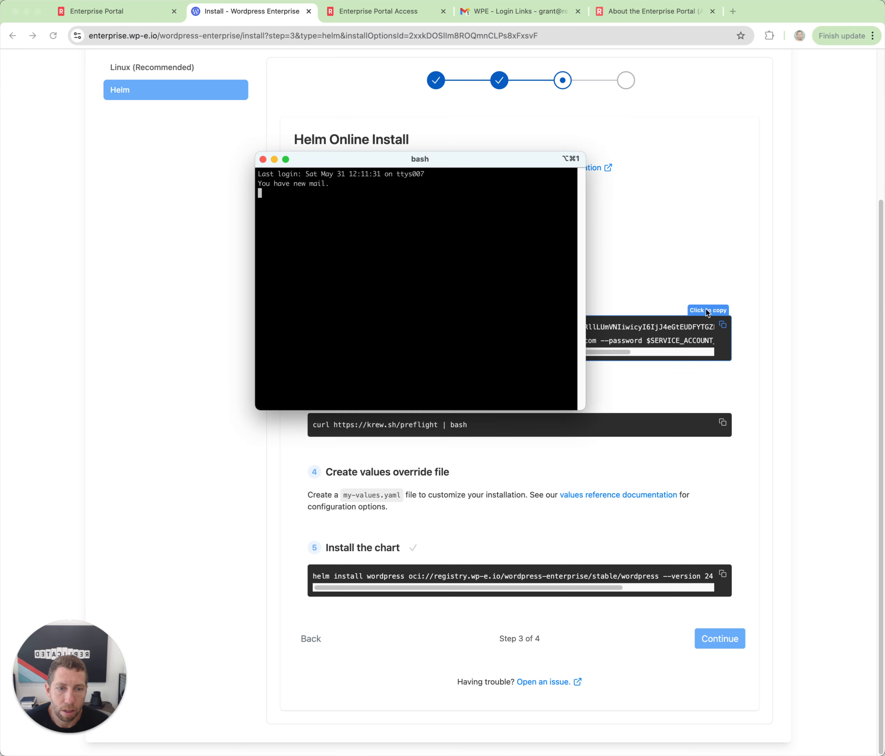
drag(496, 159, 883, 167)
key(super+v)
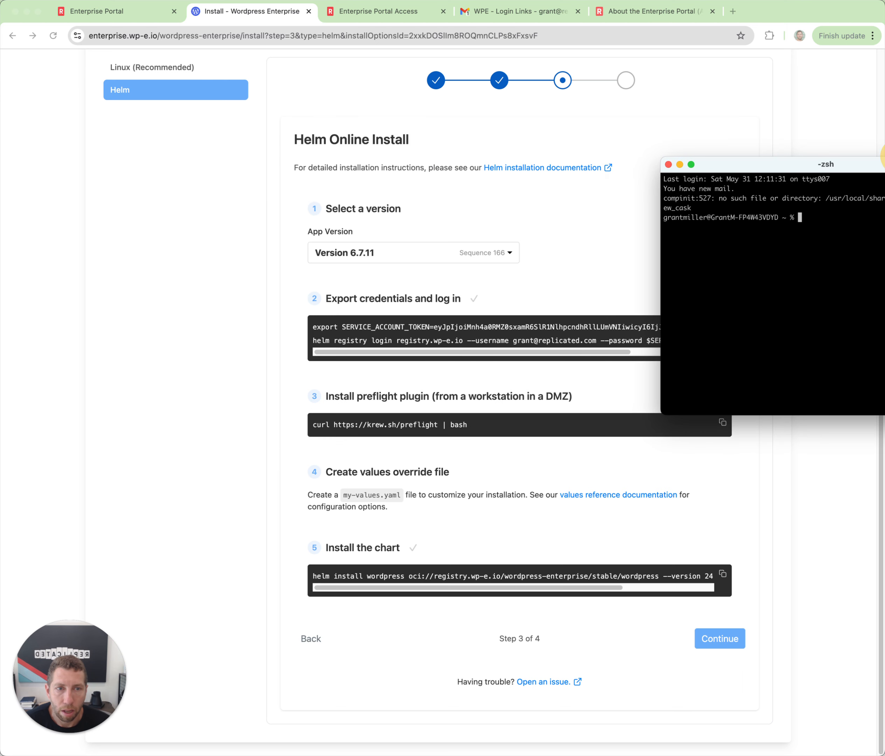
key(Return)
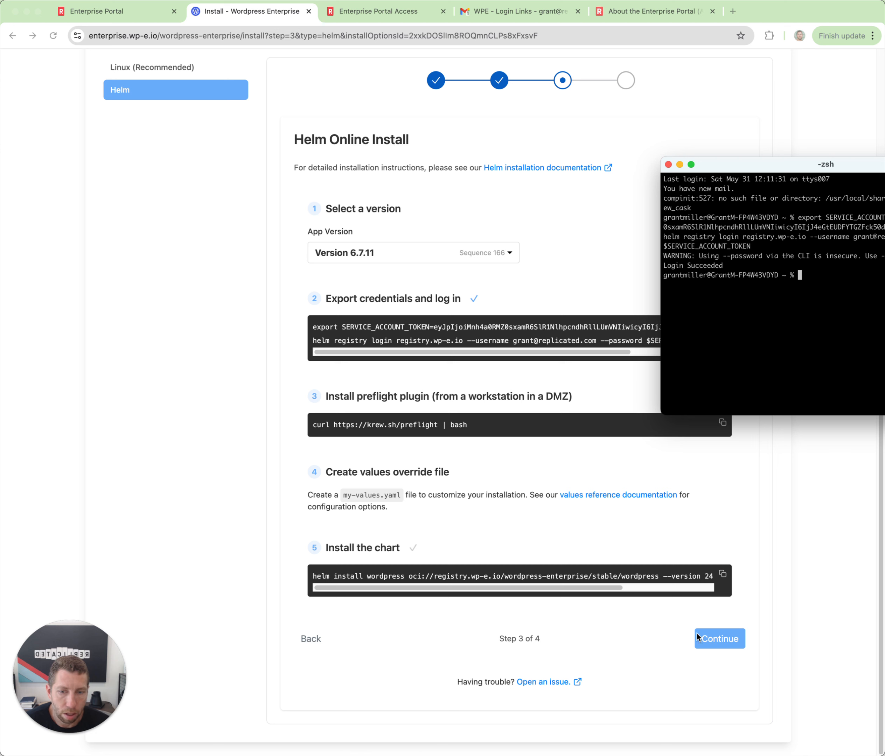
click(727, 647)
click(724, 643)
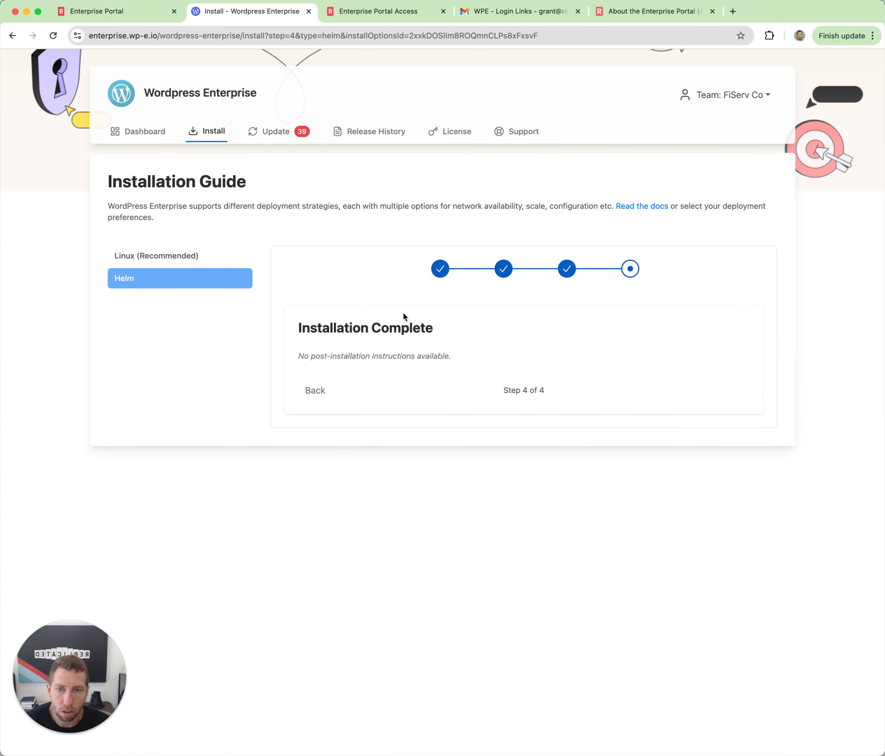
Step: Review the instances with available updates, check the Helm update instructions for the air gap instance afsaf, and return to the instance list
click(276, 129)
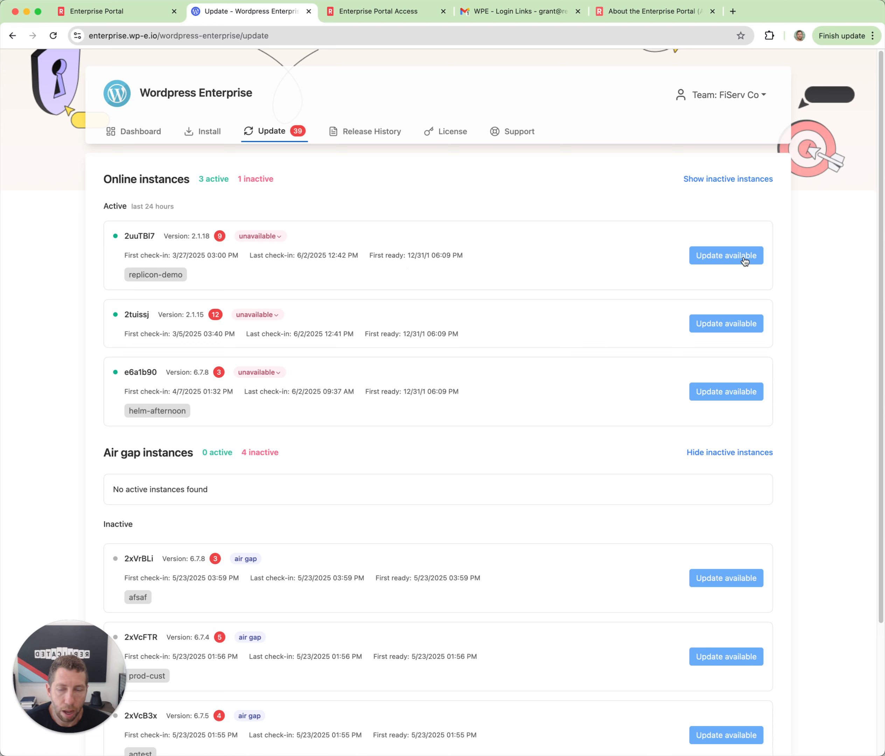
scroll(712, 443, down, 3)
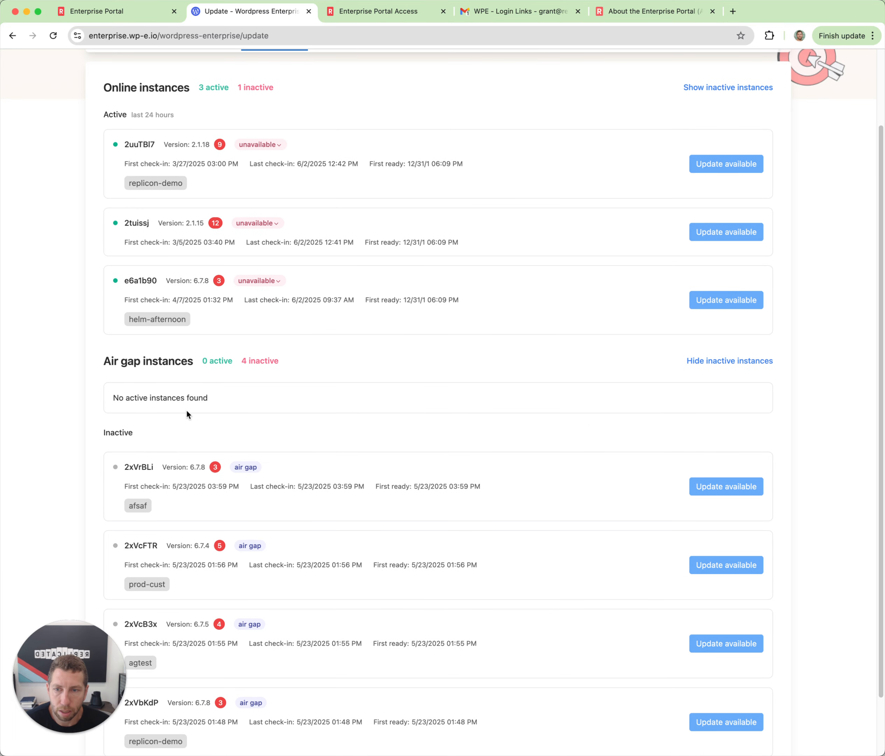
click(709, 489)
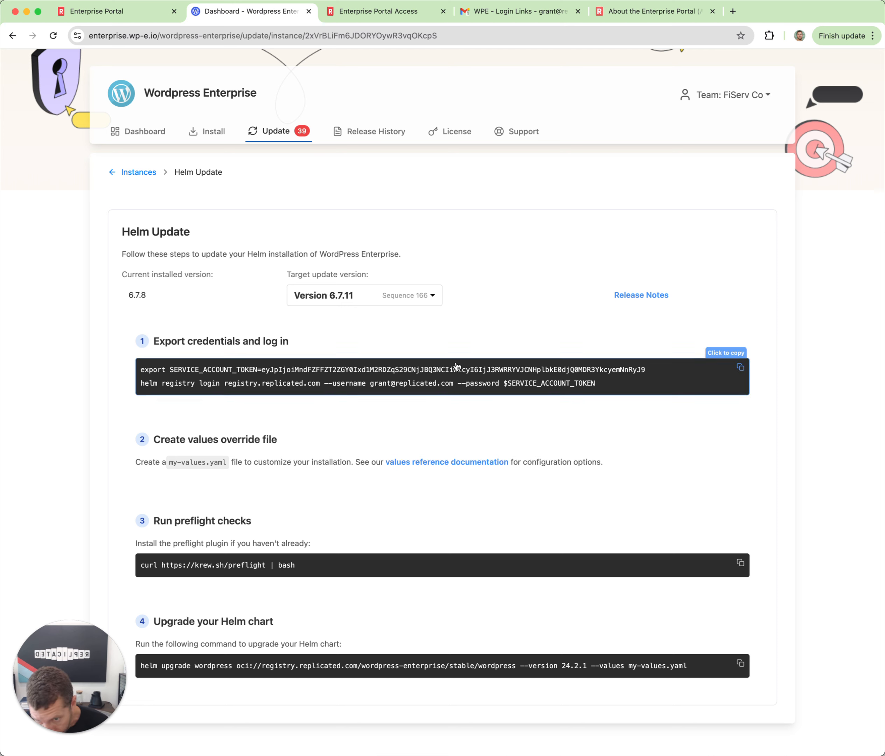
click(139, 172)
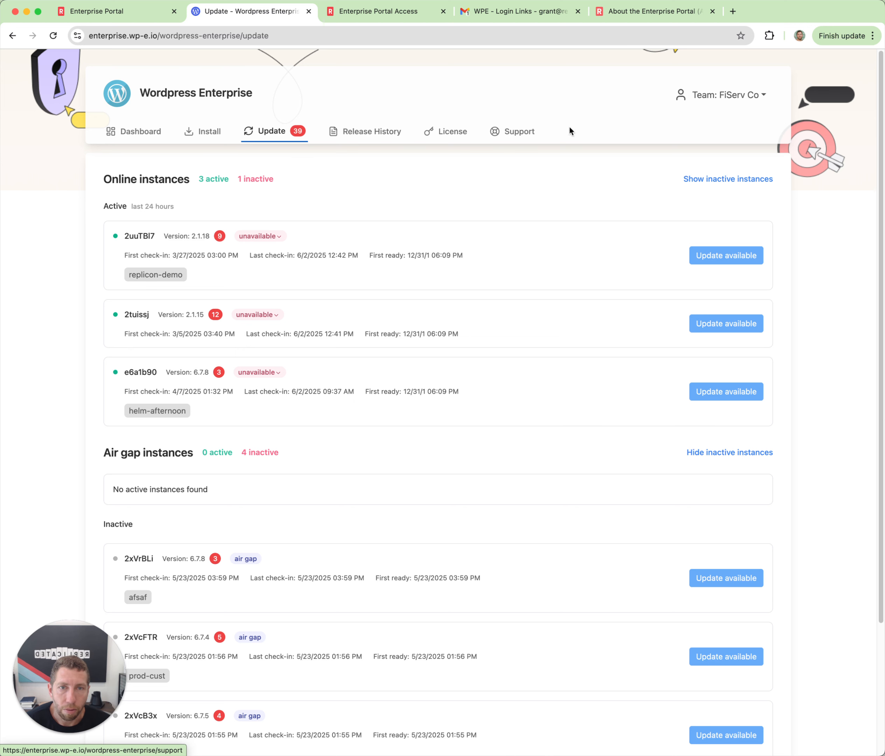
Step: View the team's user settings and the form for inviting a user, closing it without sending an invitation
click(728, 95)
click(733, 137)
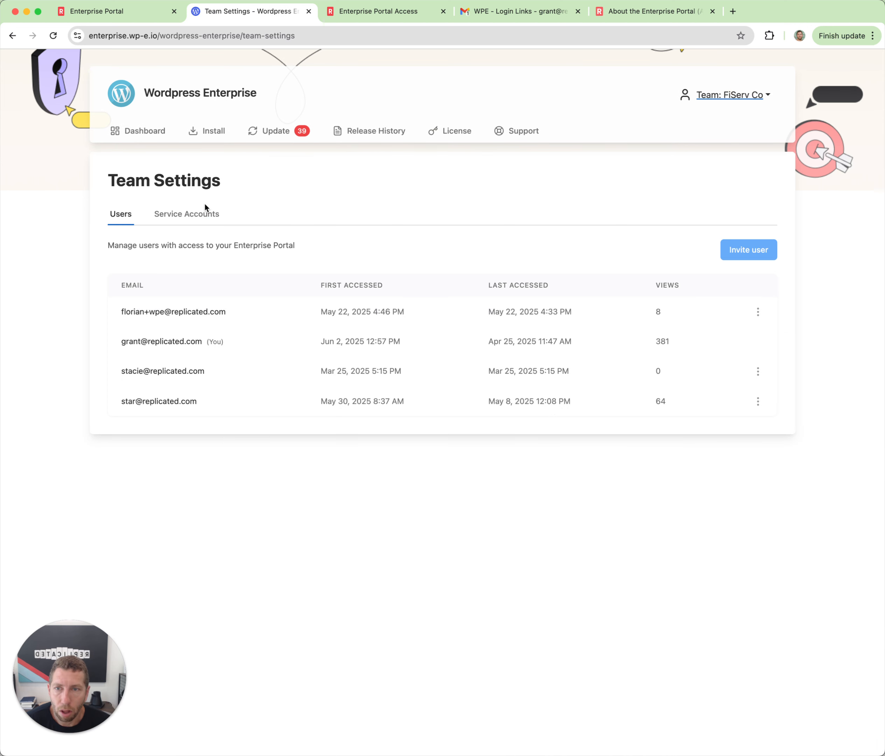
click(749, 251)
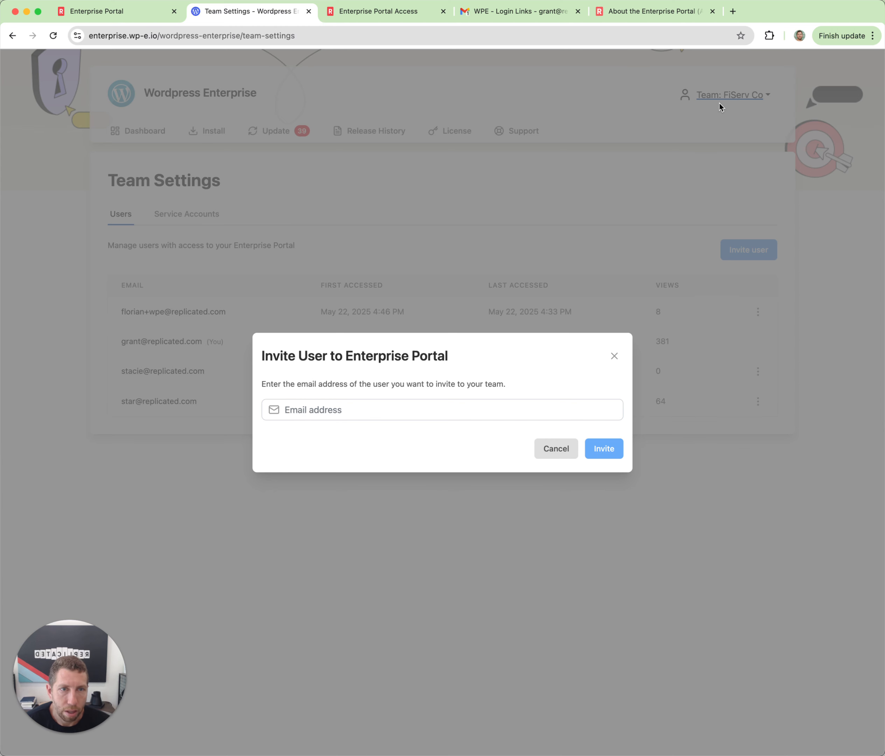
click(613, 357)
Step: Review the portal's support bundle collection instructions for both Helm and Linux
click(514, 131)
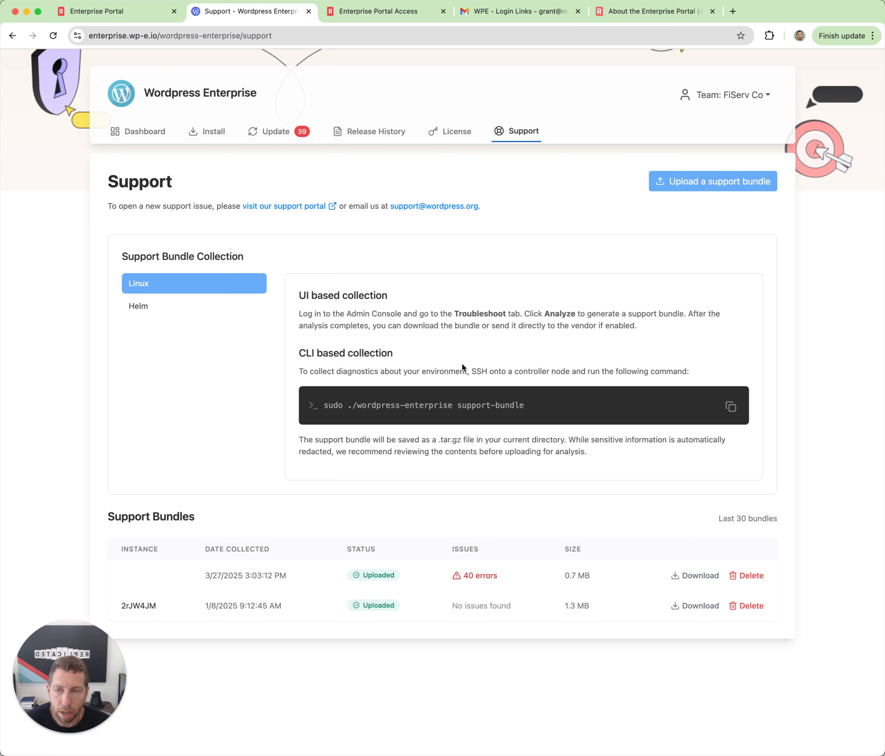
click(150, 309)
click(174, 283)
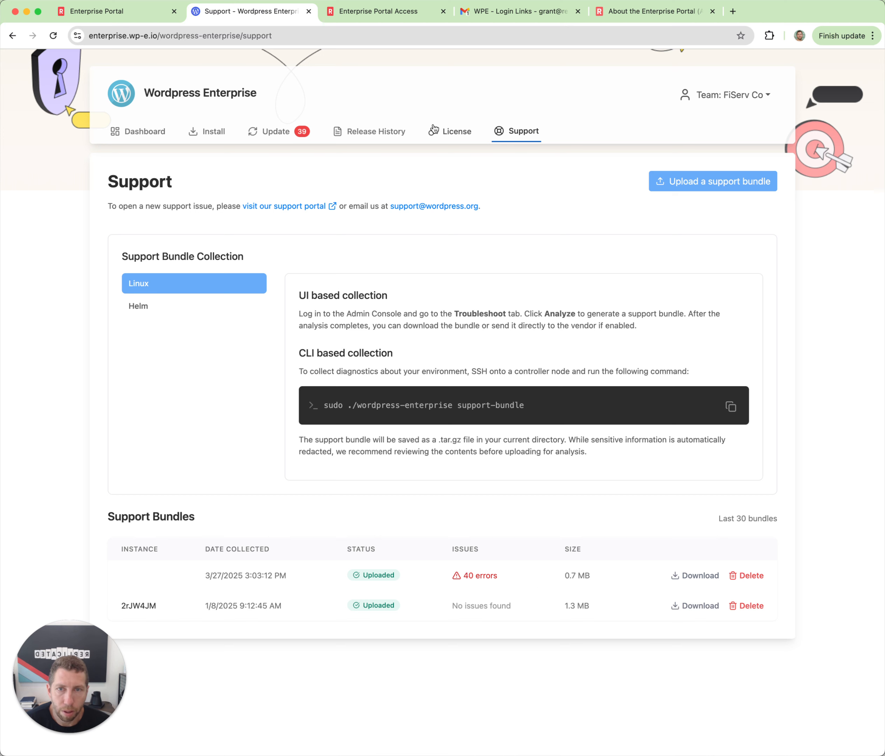
Step: Look through the portal's License, Release History, Install and Update pages and return to the Dashboard
click(441, 132)
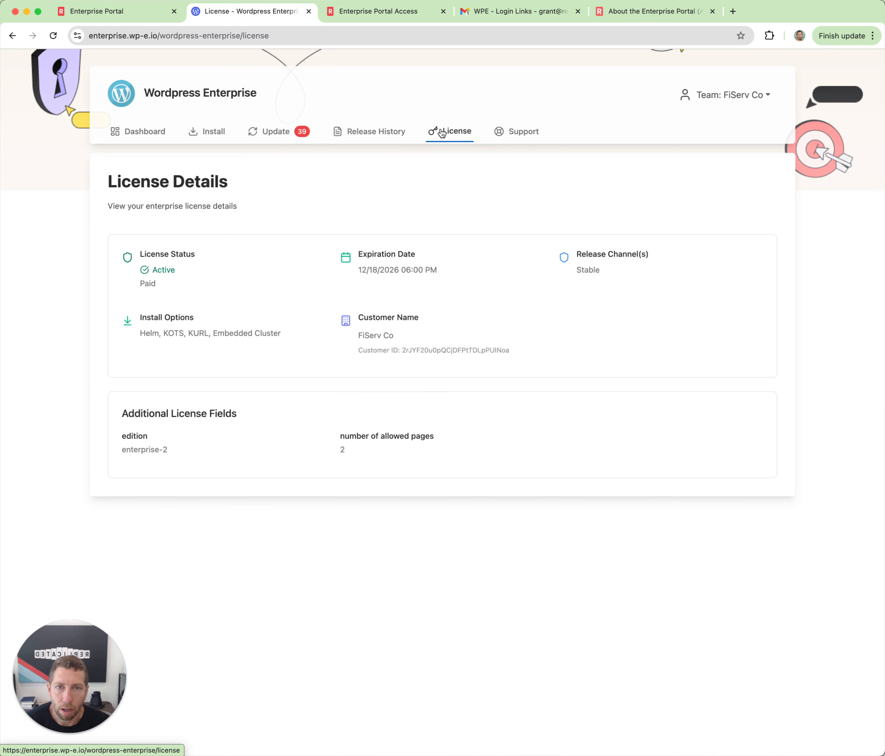
click(352, 133)
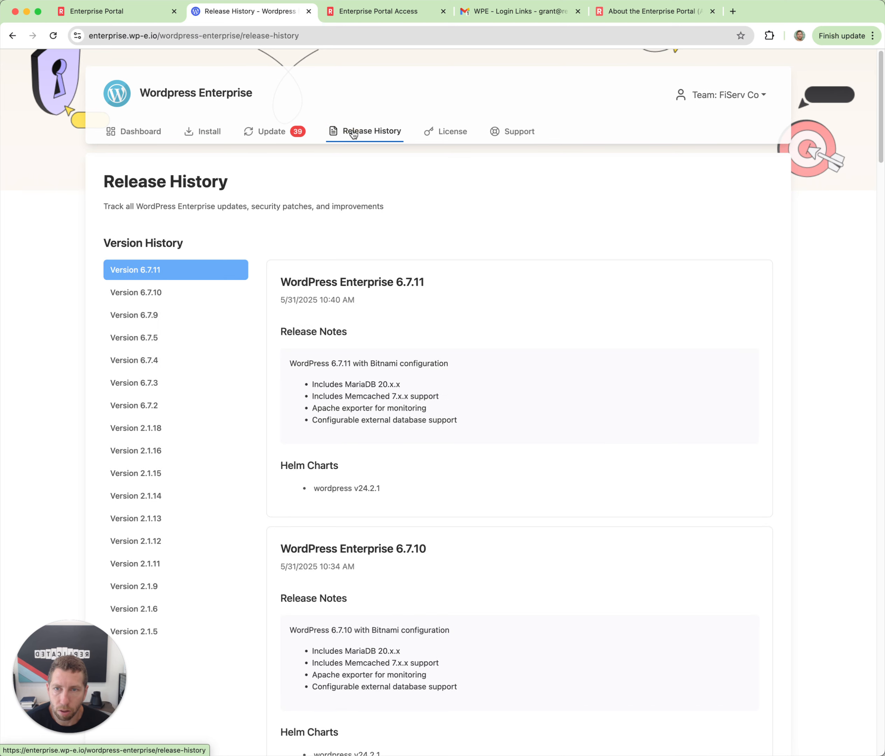
click(205, 133)
click(267, 133)
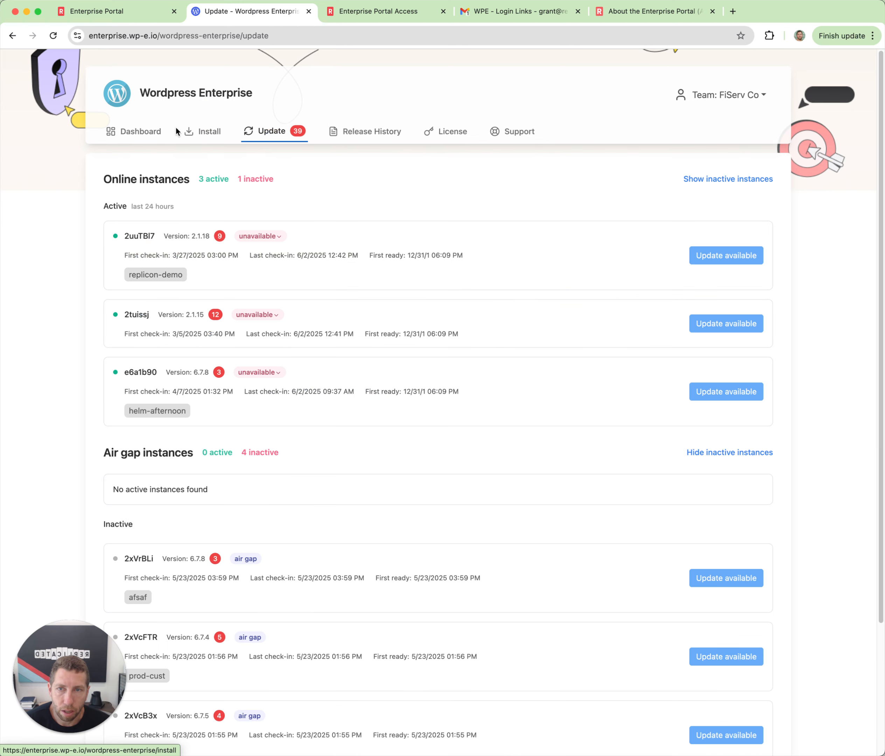
click(143, 131)
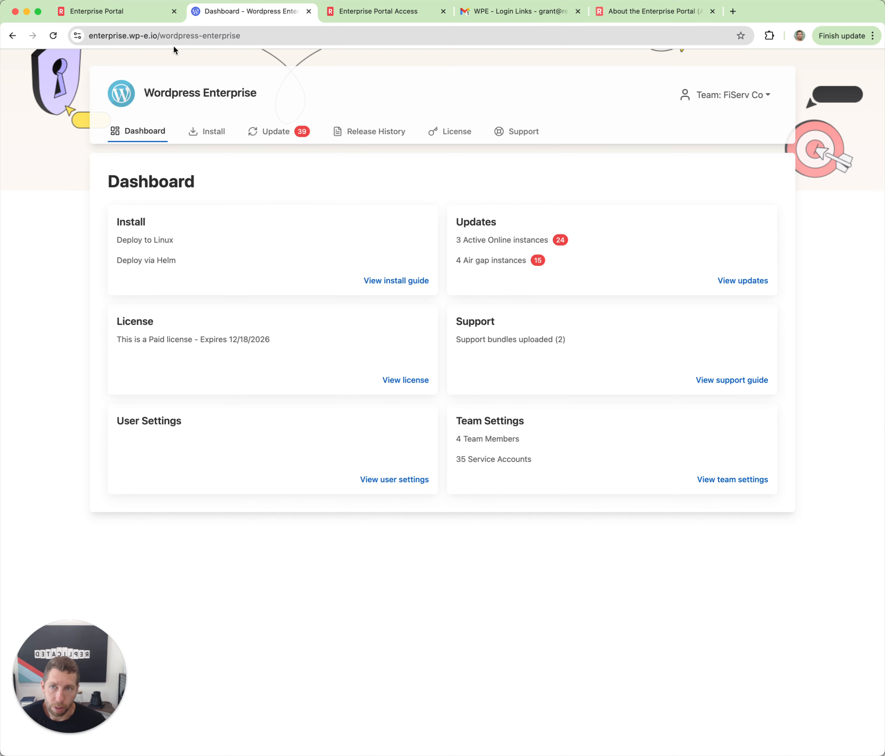
Step: Switch to the vendor portal and examine the Enterprise Portal's Helm knowledge base and its customer access lists, including failed login attempts
click(151, 15)
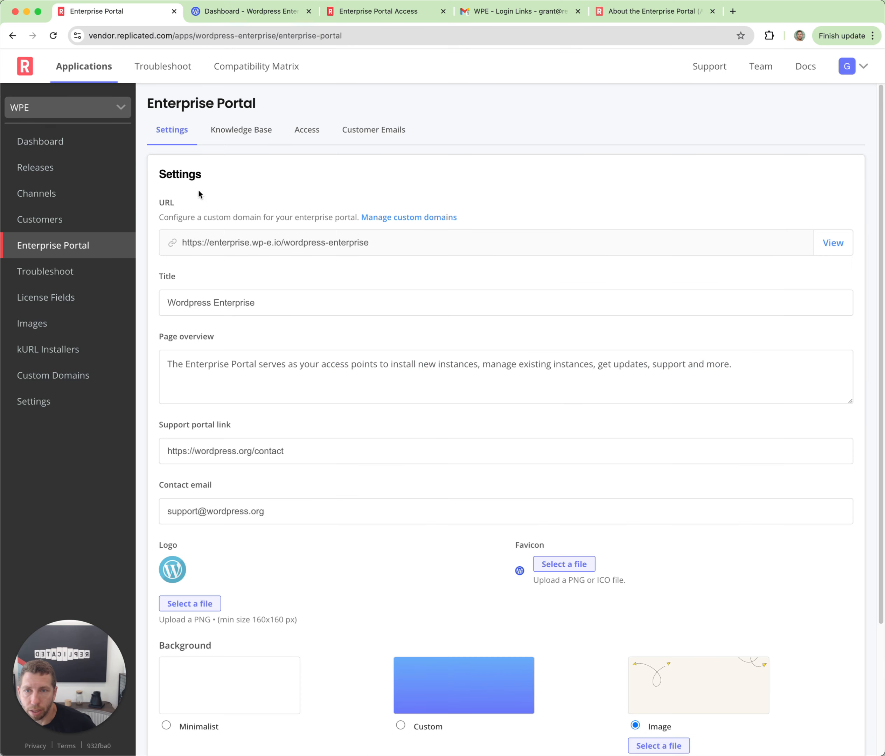
click(240, 129)
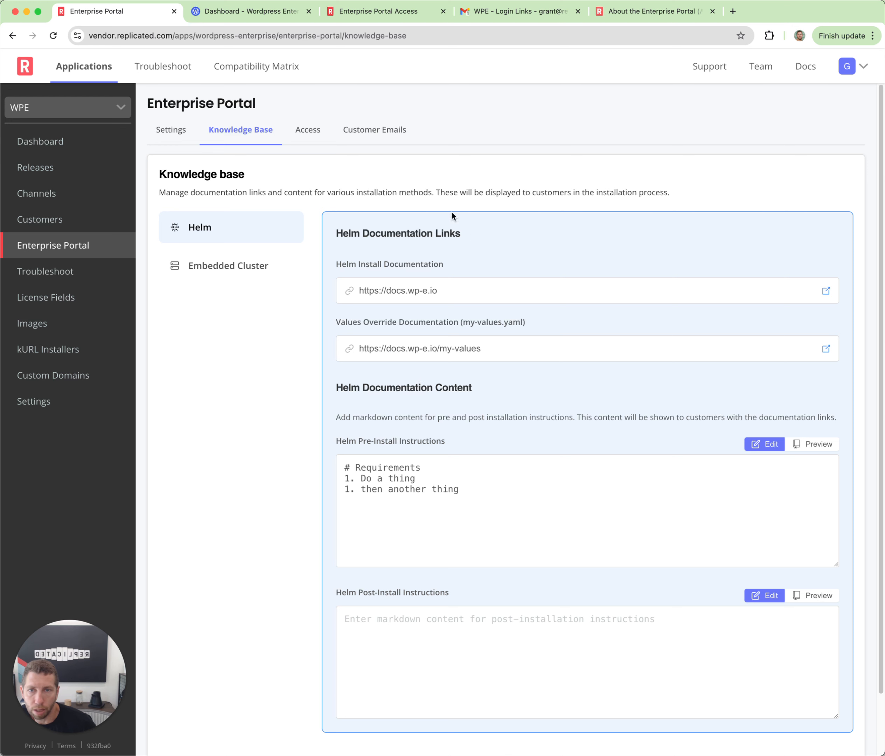
click(306, 131)
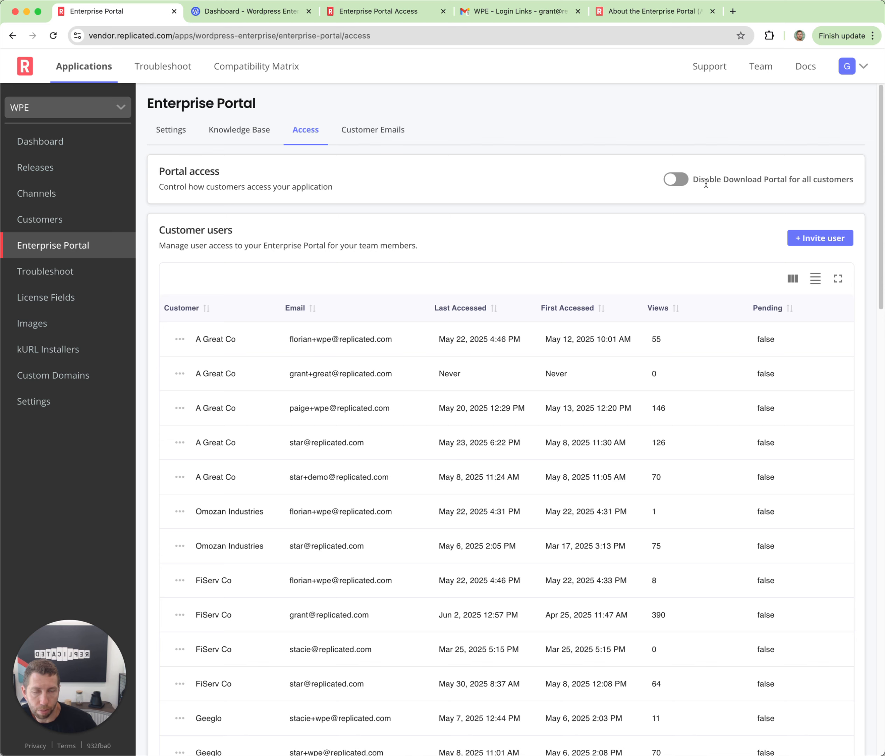
scroll(739, 256, down, 15)
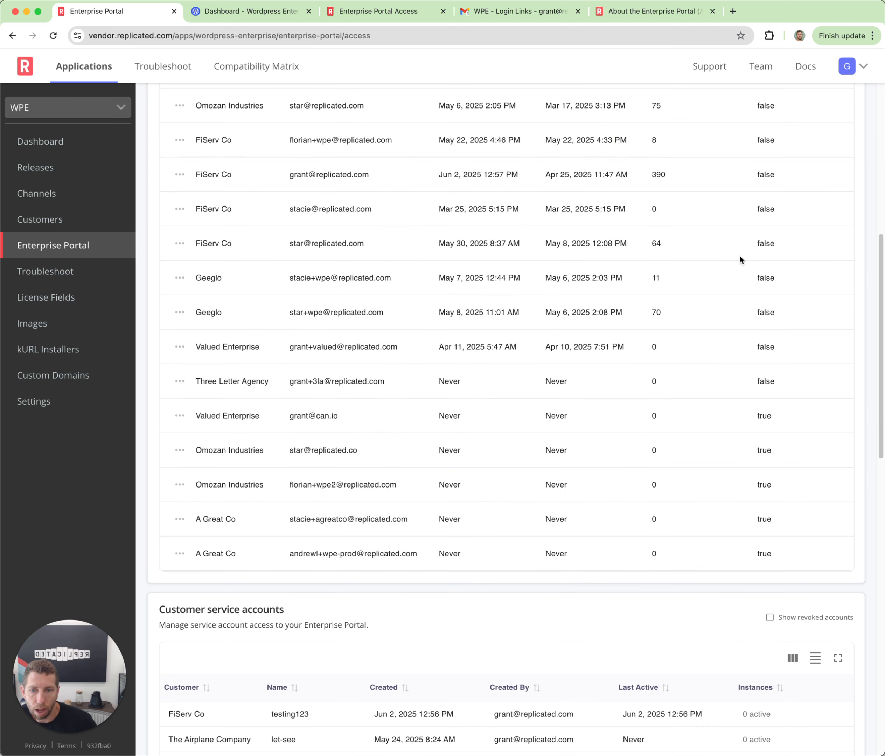
scroll(739, 258, down, 4)
scroll(413, 299, down, 12)
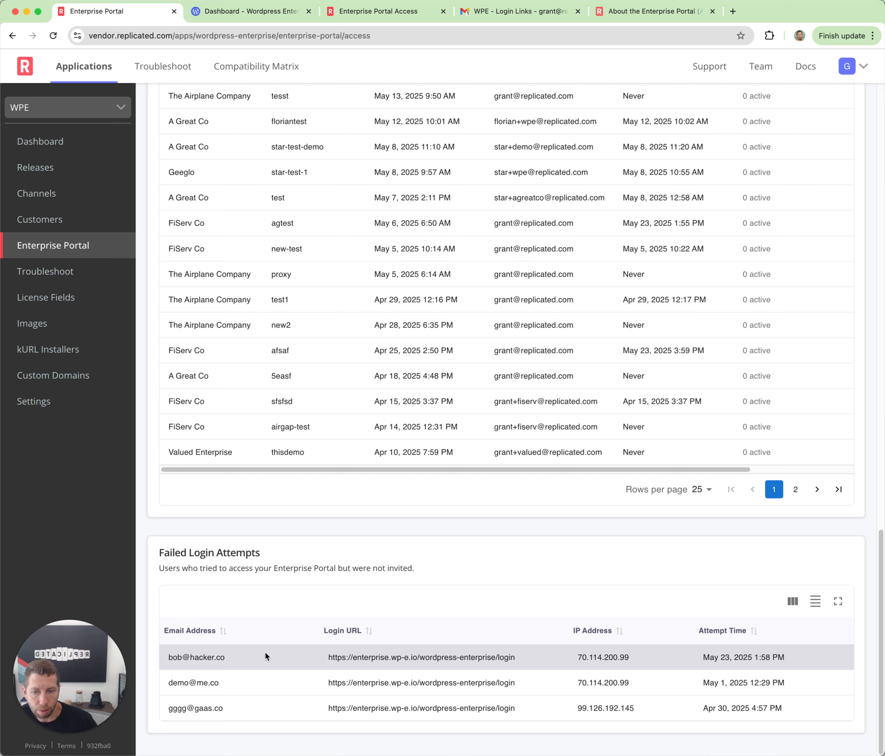
scroll(266, 651, up, 15)
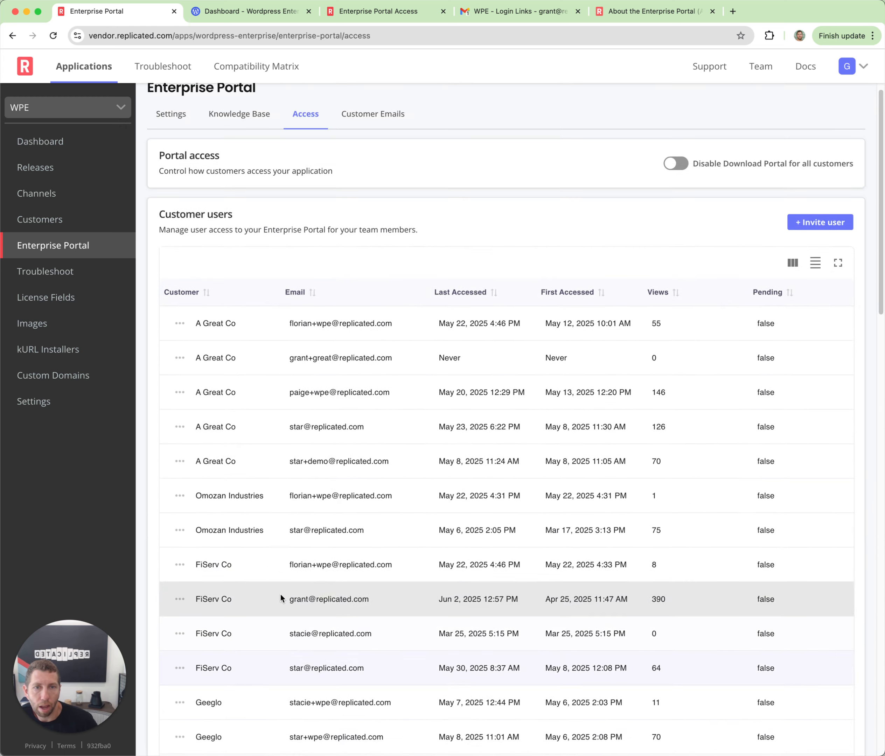
Step: View the customer email sender configuration and the update notification emails
click(372, 132)
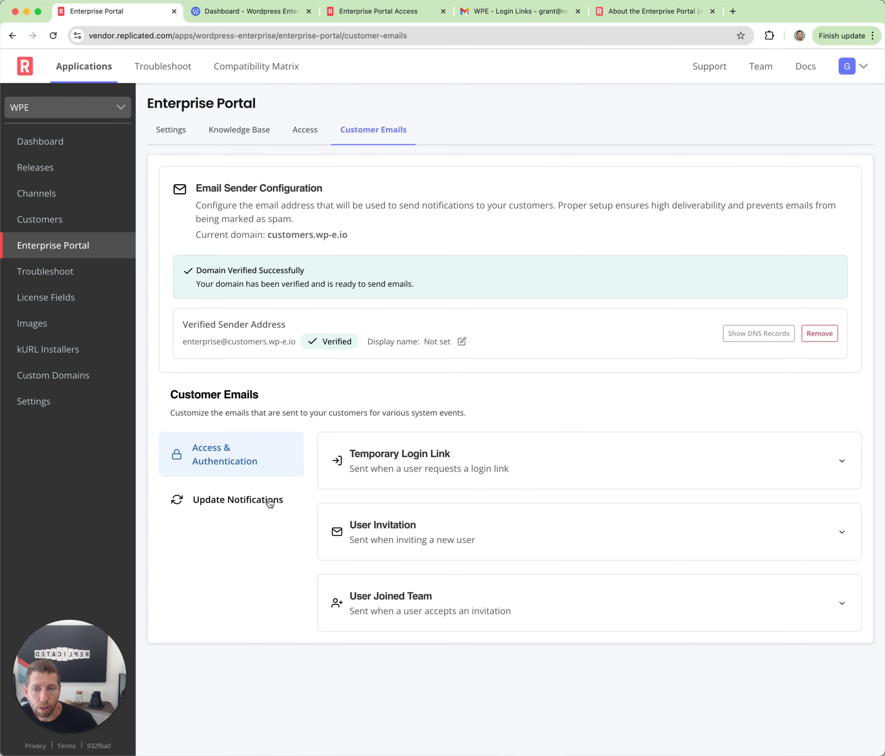
click(256, 500)
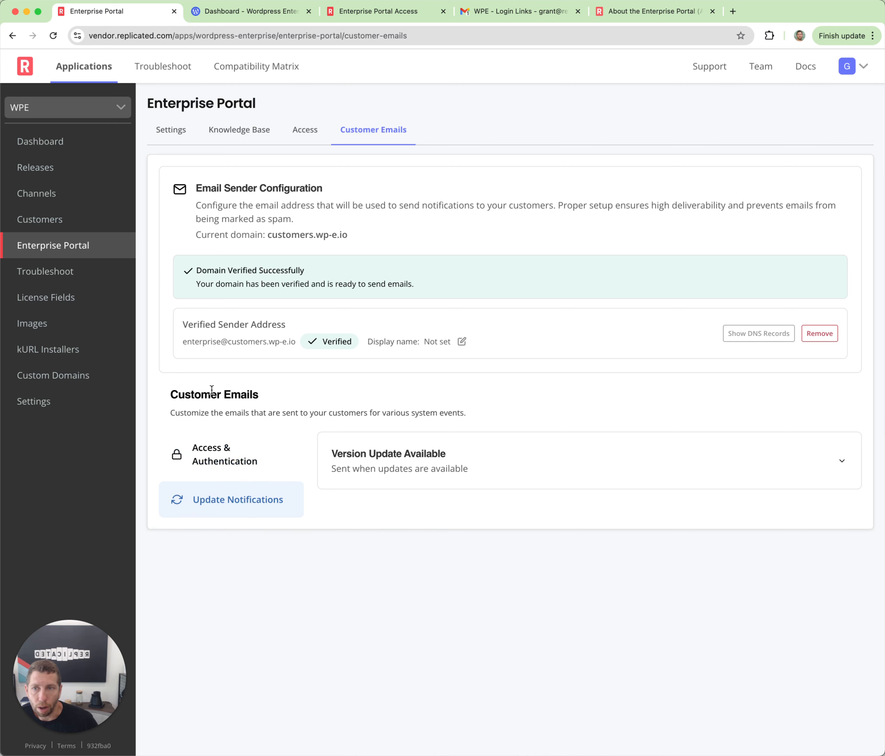
Step: Open the promotion options for release 168, enable update notification emails to Enterprise Portal users, and close without promoting
click(36, 166)
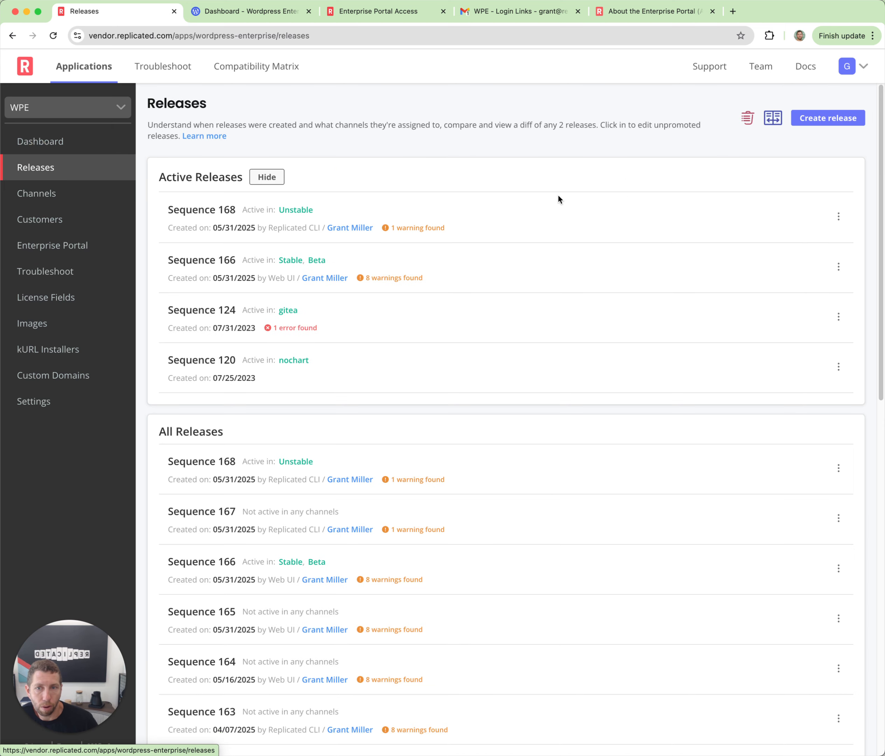
click(197, 210)
click(848, 145)
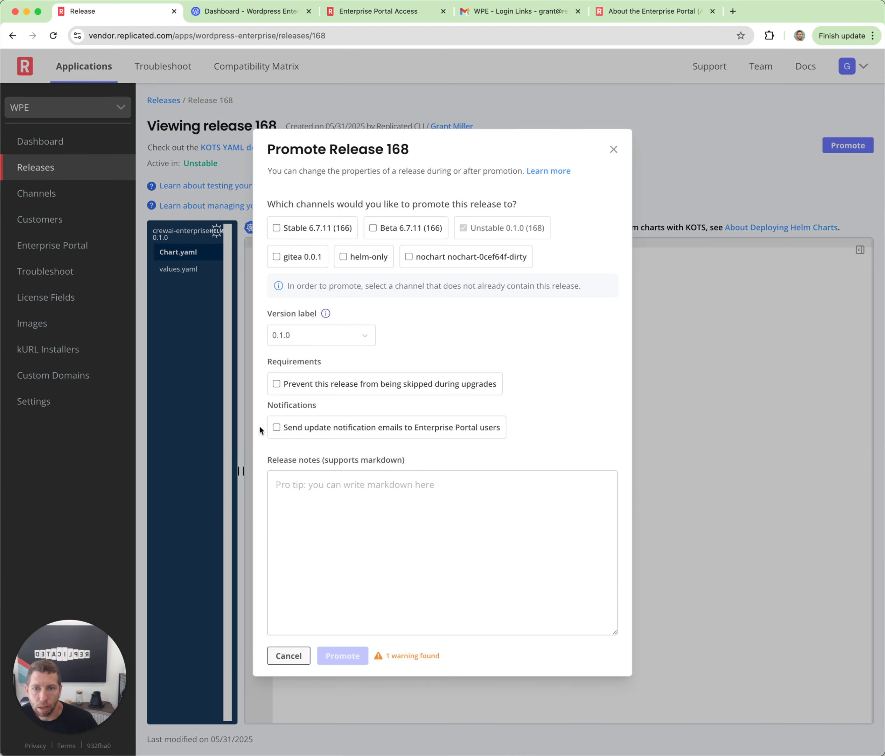
click(276, 427)
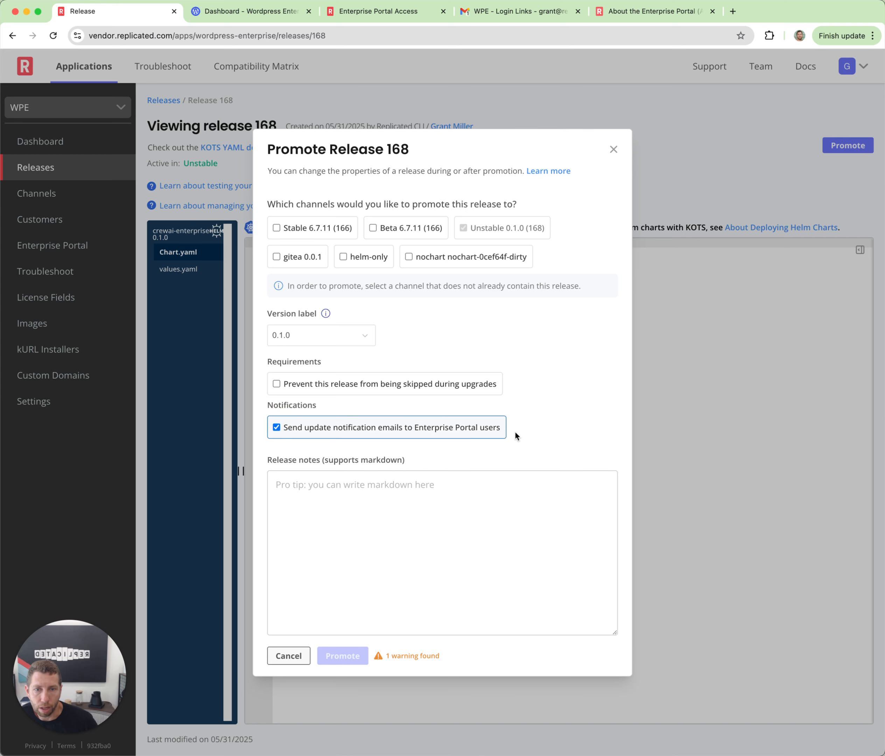
click(614, 151)
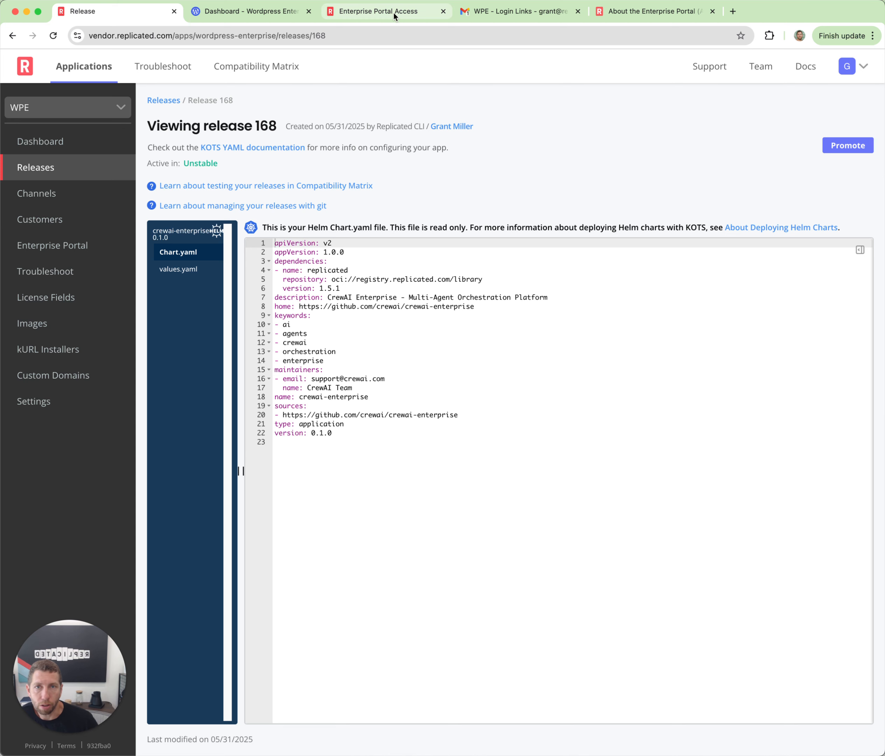
Step: Return to the Enterprise Portal's update notification emails and examine the Version Update Available template's HTML body and variables
click(65, 247)
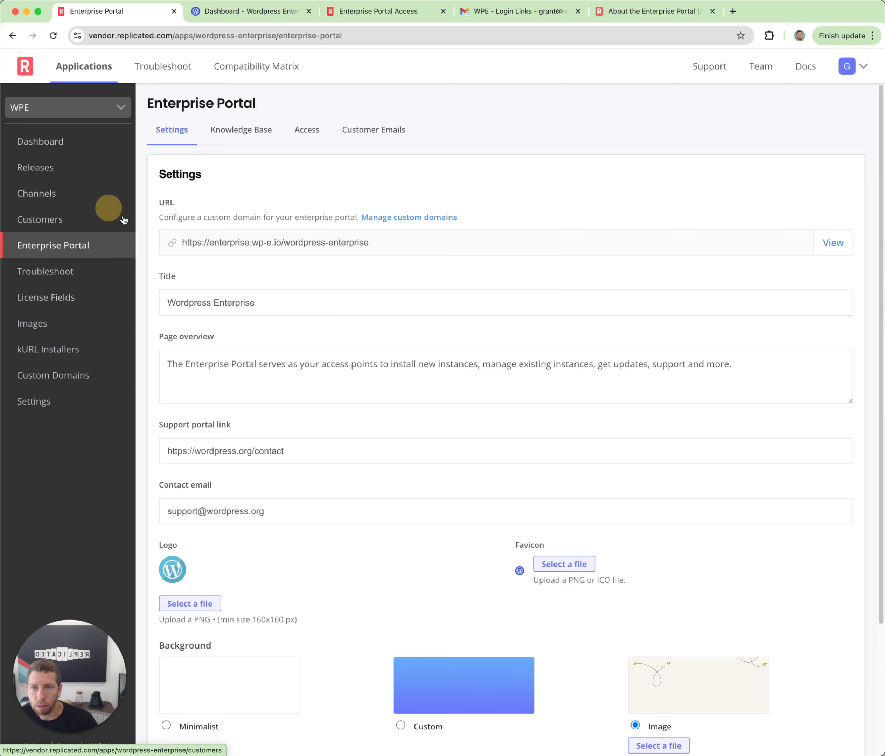
click(384, 129)
click(262, 500)
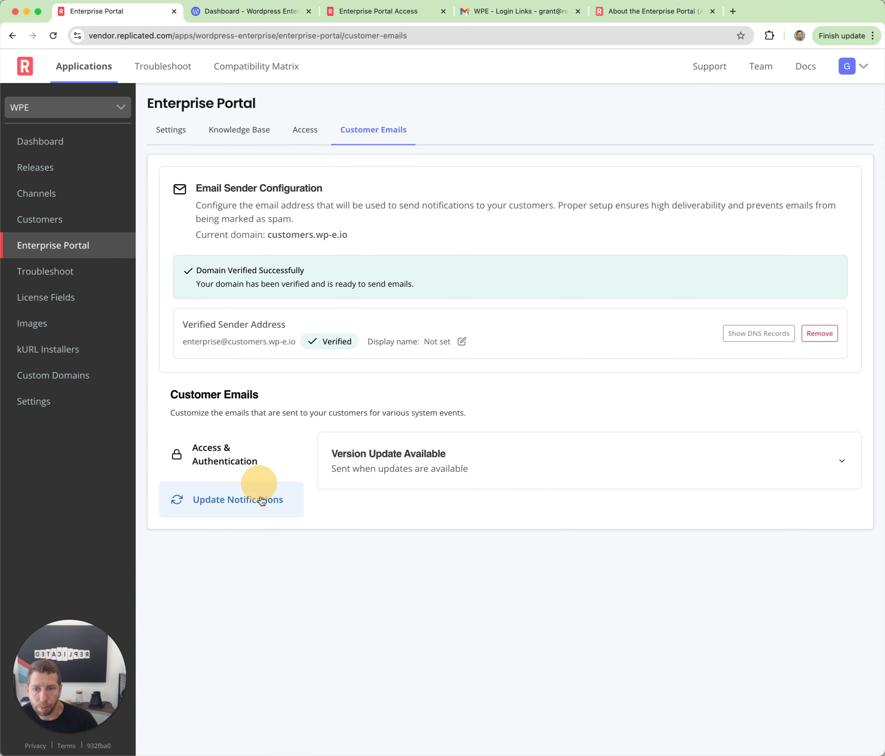
click(355, 472)
scroll(423, 534, down, 5)
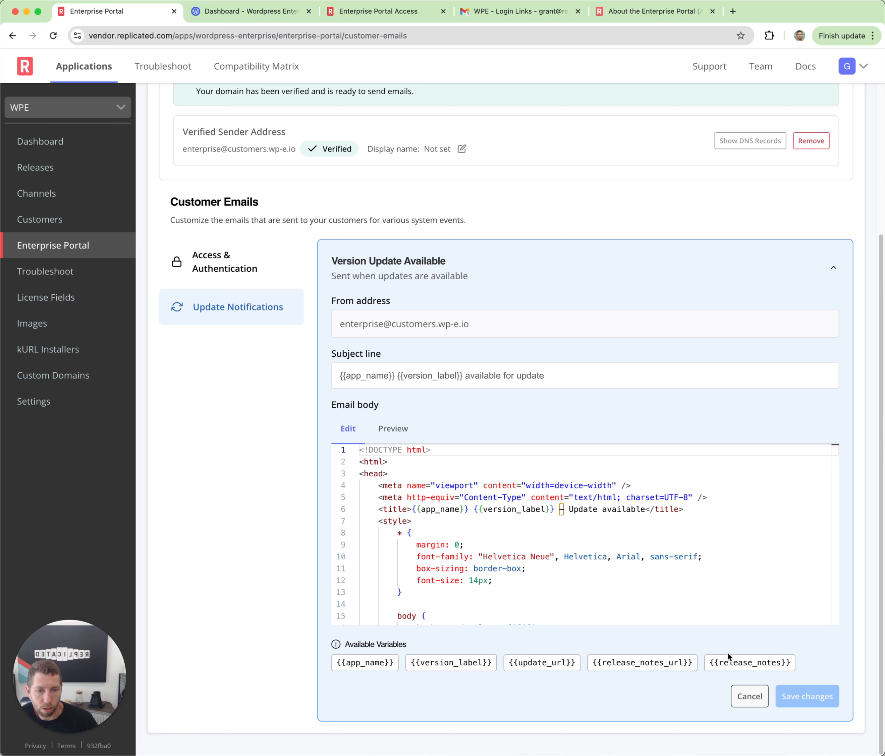
scroll(524, 479, down, 15)
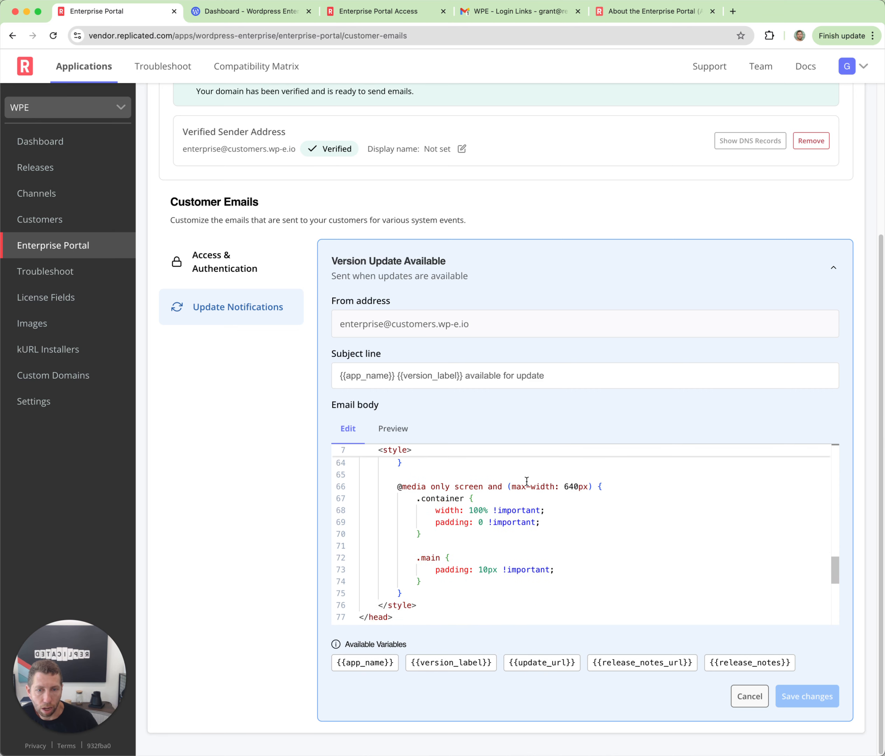
scroll(526, 481, down, 6)
scroll(633, 539, up, 3)
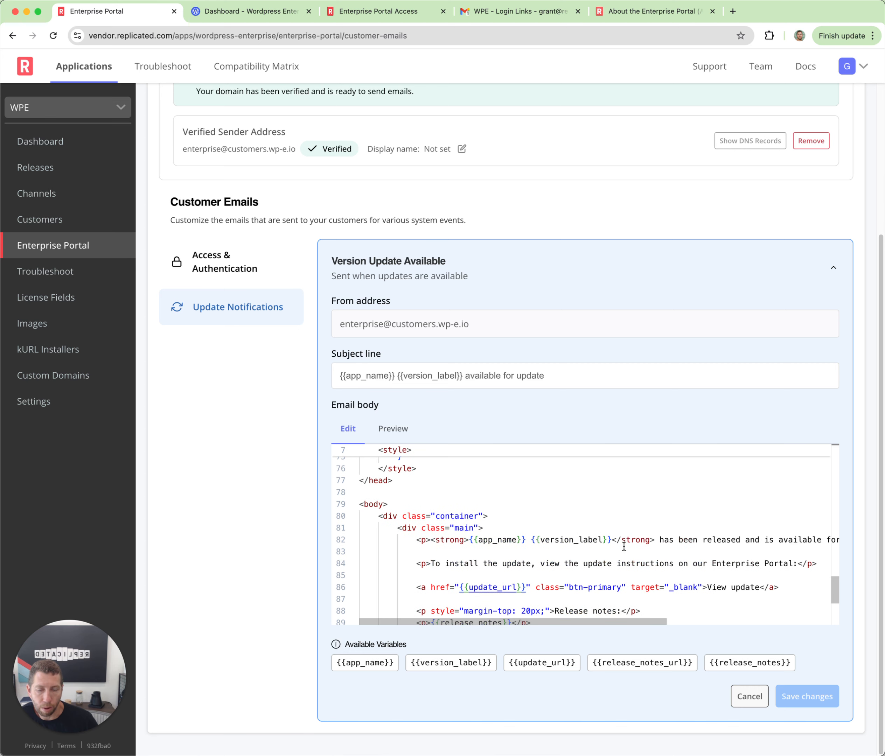
Step: View the Access & Authentication customer email templates and the verified sender address
mouse_move(622, 544)
scroll(729, 575, up, 3)
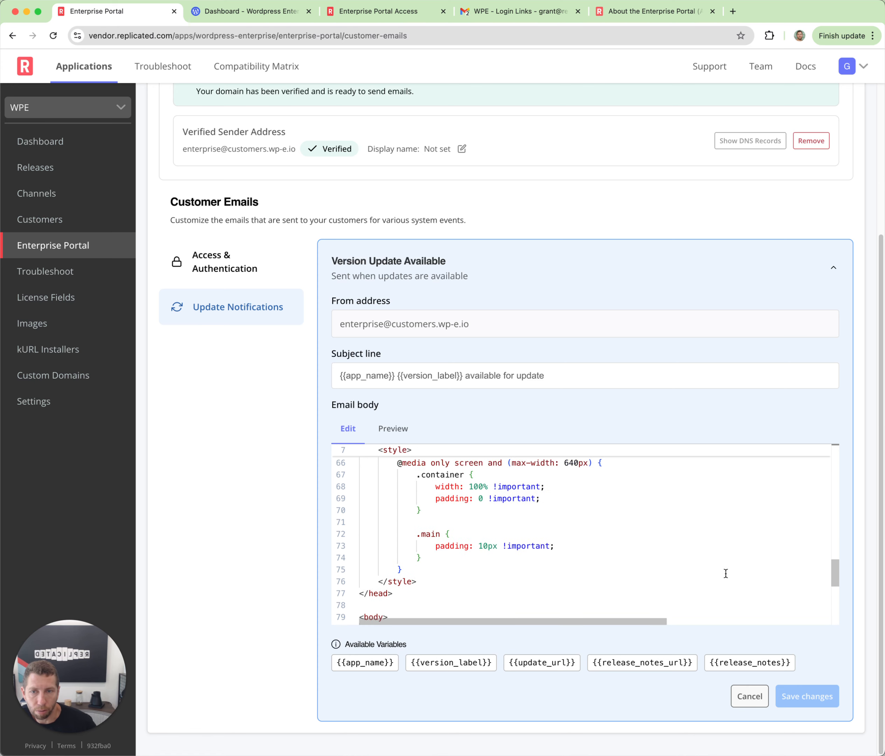
scroll(189, 418, up, 5)
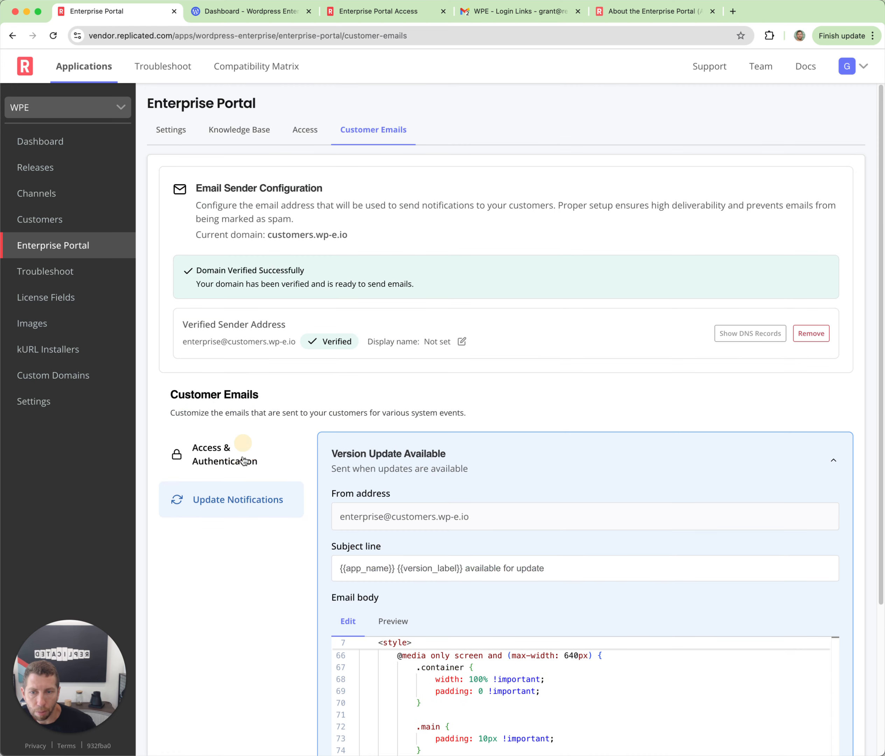
click(238, 458)
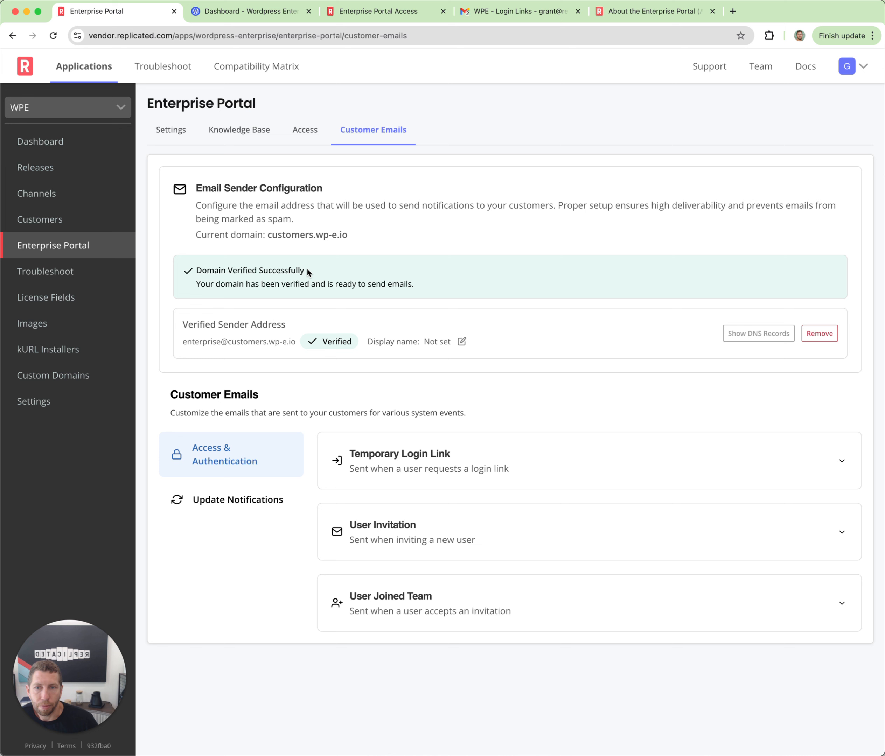
drag(192, 342, 266, 342)
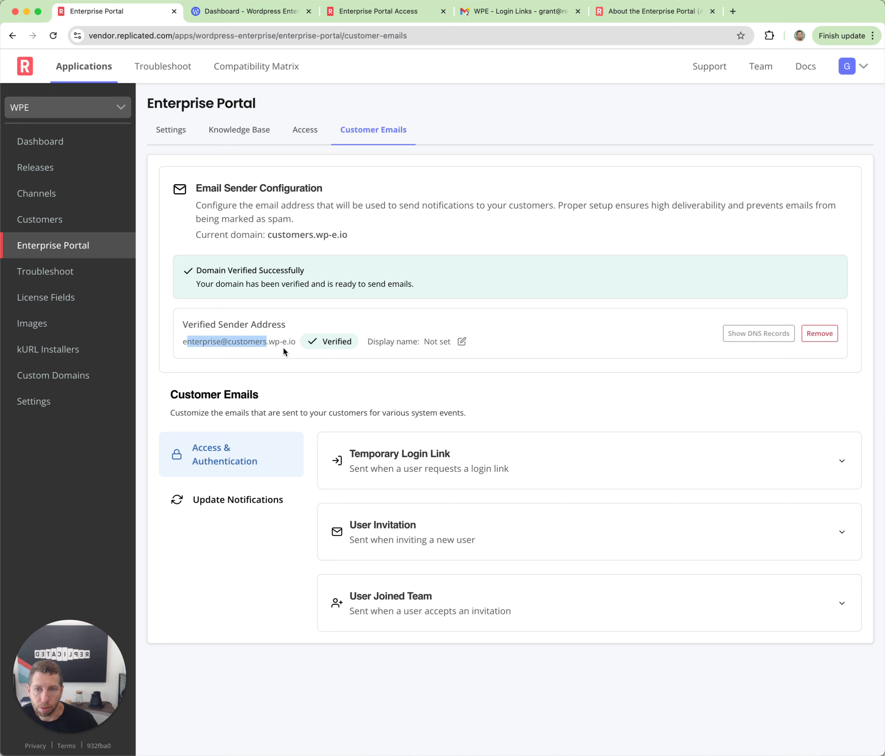
click(246, 342)
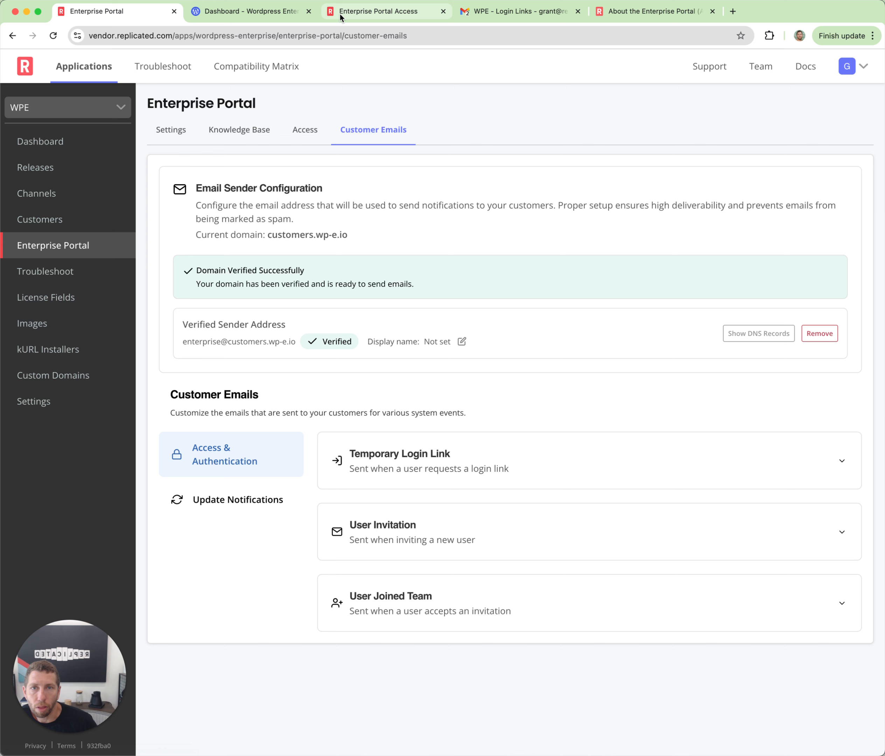
Step: Open the FiServ Co customer's reporting page and examine its Enterprise Portal summary and its active and air gap instances
click(66, 220)
click(181, 307)
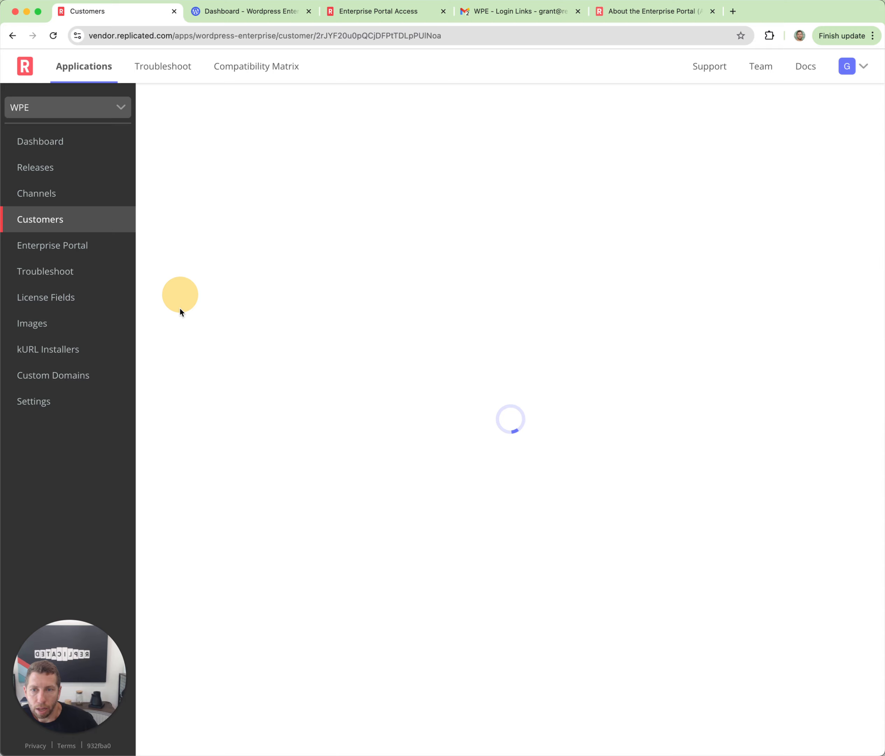
scroll(330, 352, down, 10)
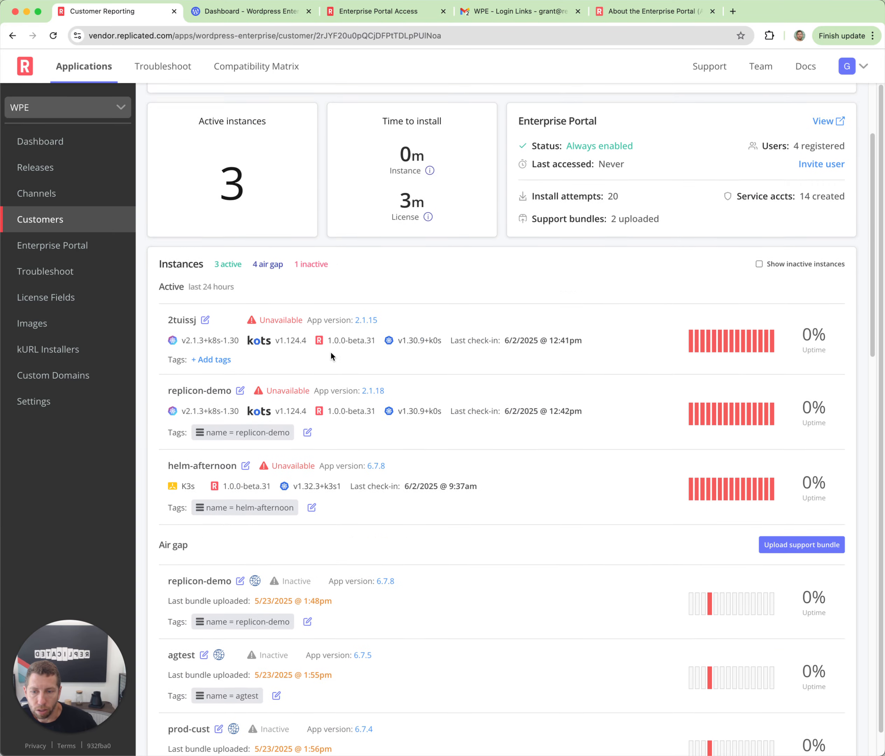
scroll(331, 351, down, 1)
drag(240, 544, 159, 553)
scroll(295, 539, down, 2)
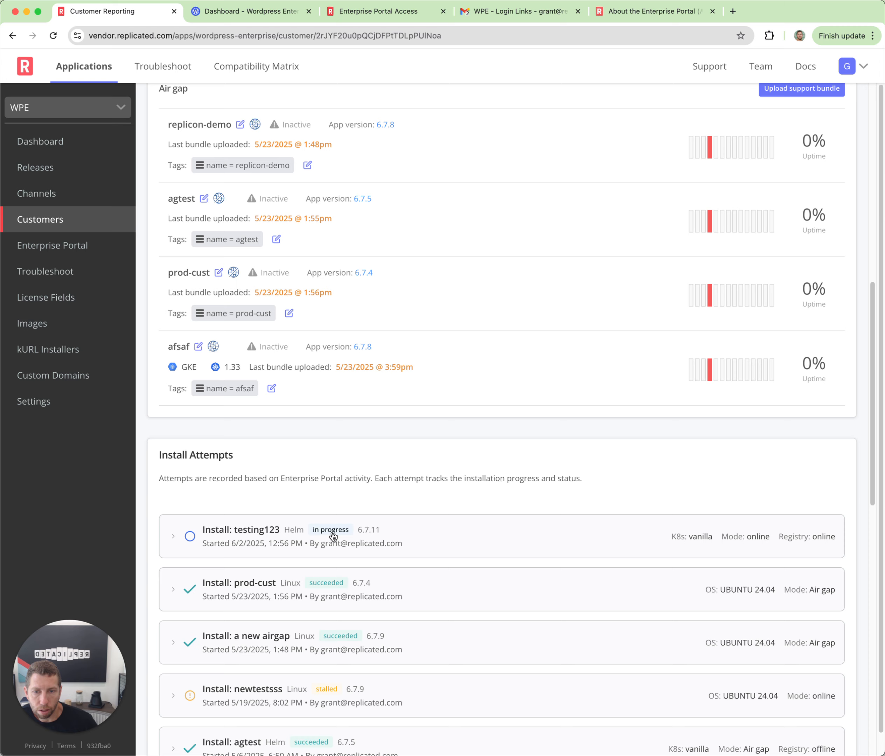
Step: Expand the testing123 install attempt, examine its installation stages, and return to the customer's reporting overview
click(440, 539)
scroll(290, 519, down, 2)
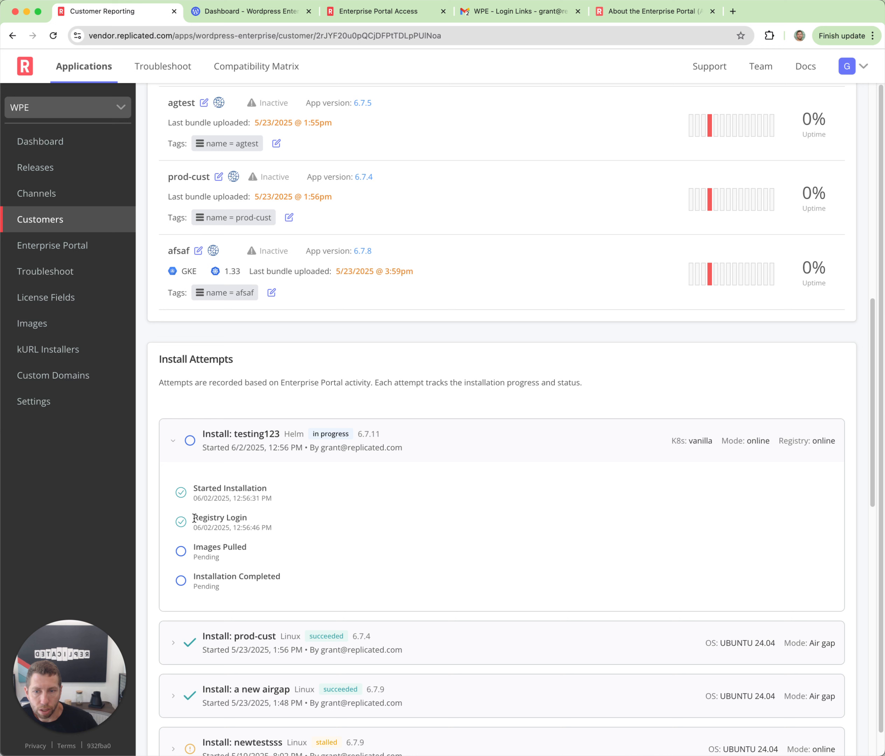
drag(194, 519, 258, 516)
drag(192, 547, 262, 547)
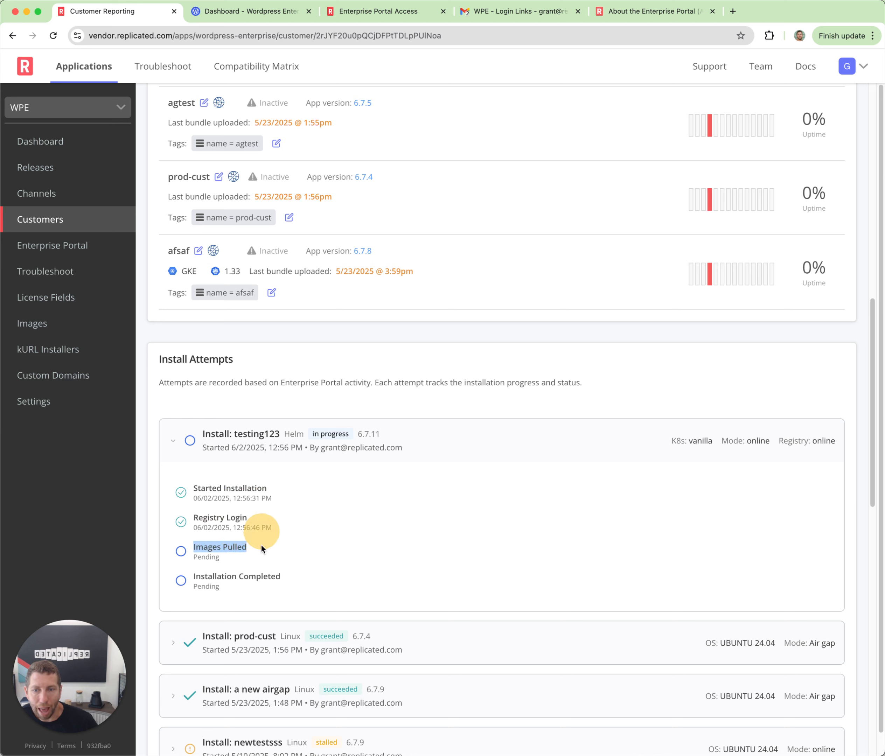
click(261, 544)
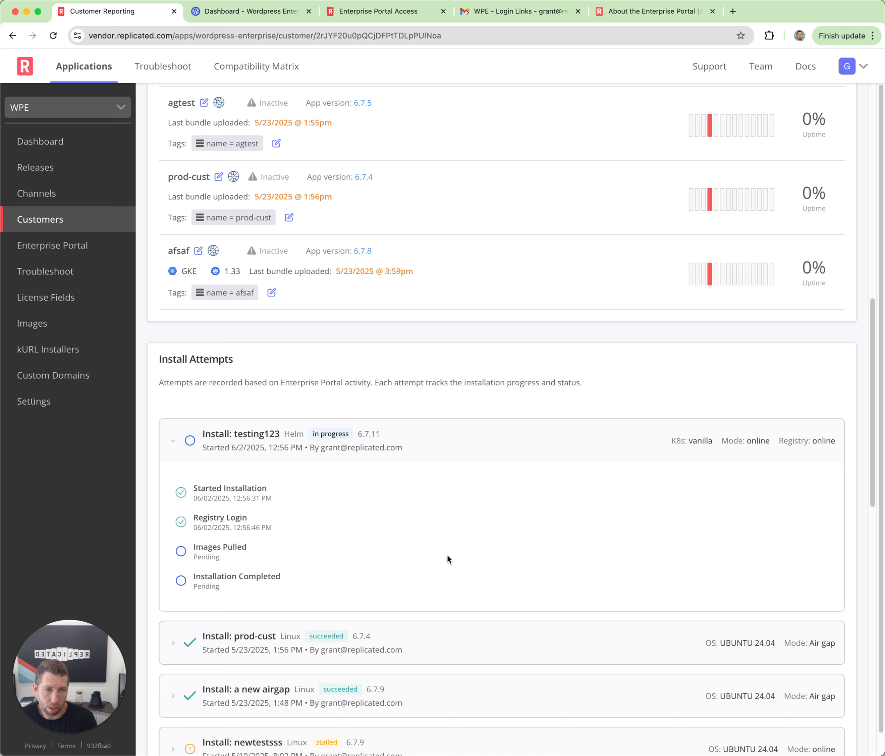
scroll(446, 554, up, 15)
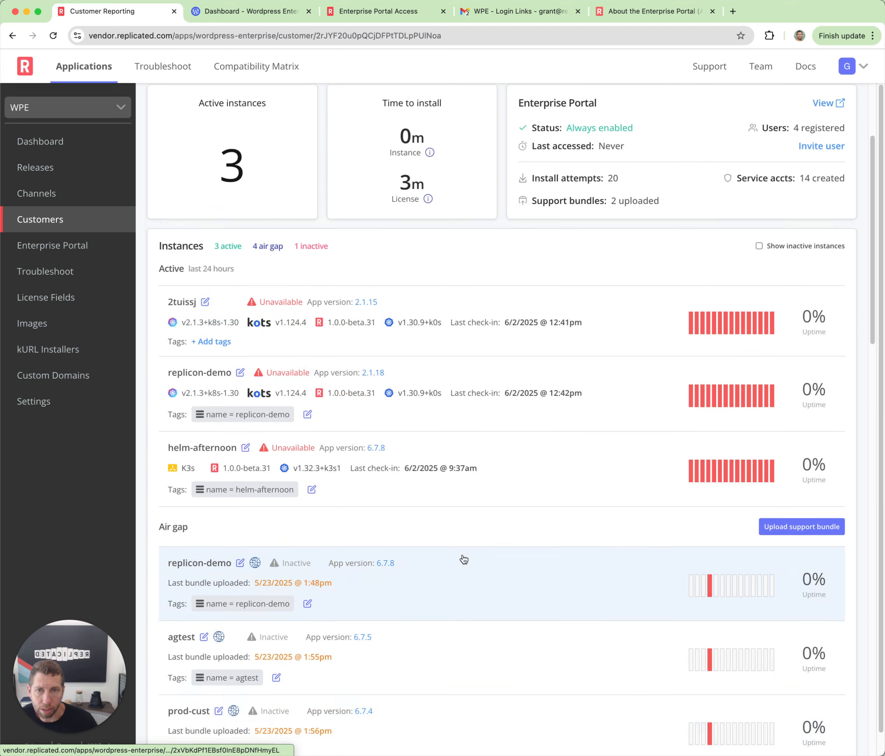
scroll(658, 232, up, 3)
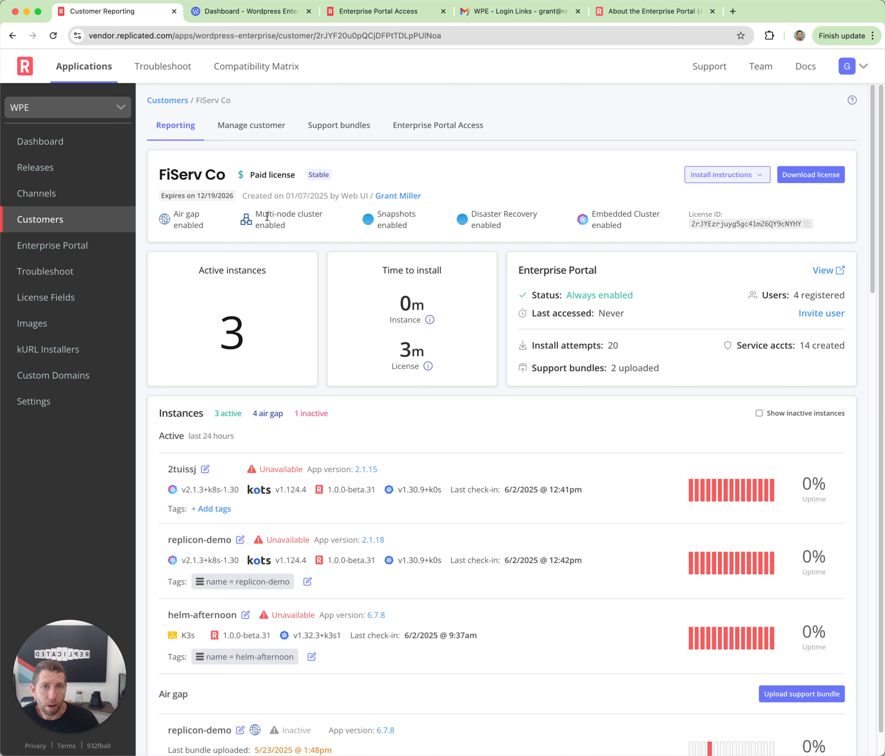
Step: View FiServ Co's Enterprise Portal access page and read the About the Enterprise Portal (Alpha) documentation through its Customer Reporting section
click(390, 12)
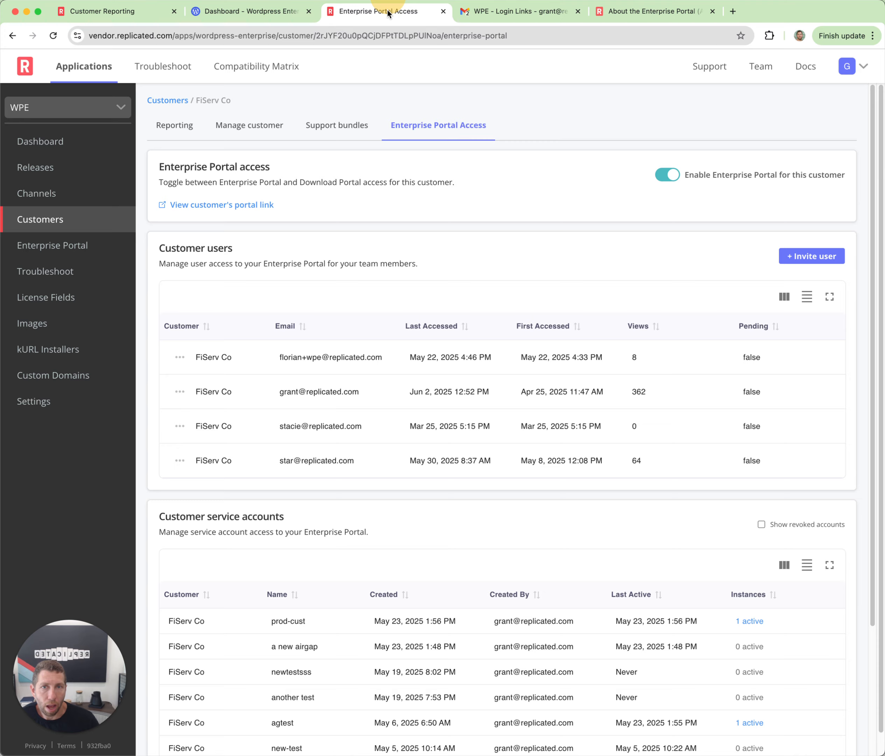
click(635, 11)
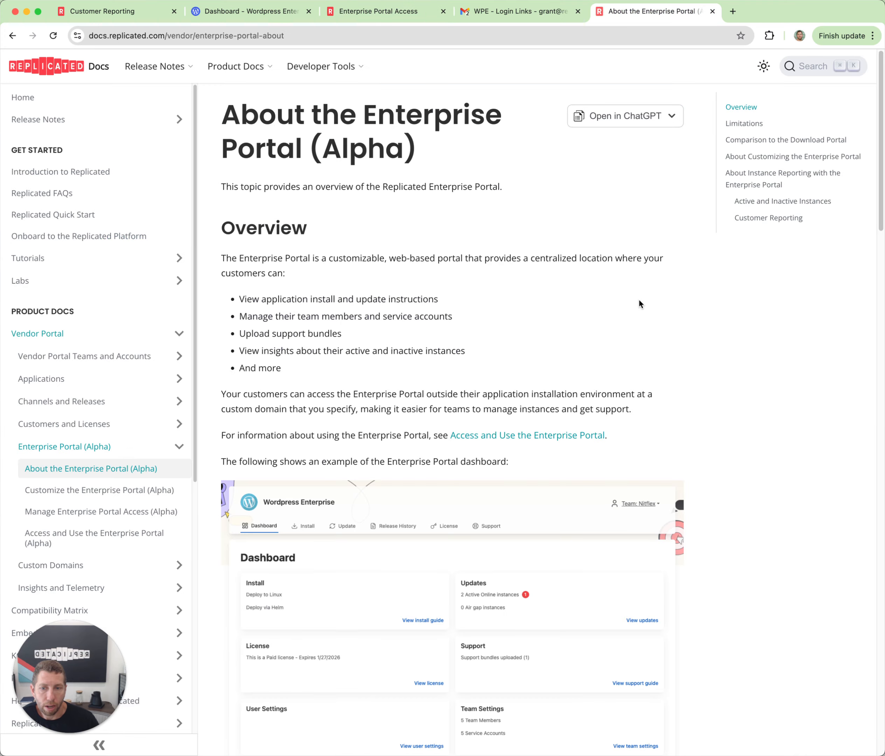
scroll(638, 301, down, 20)
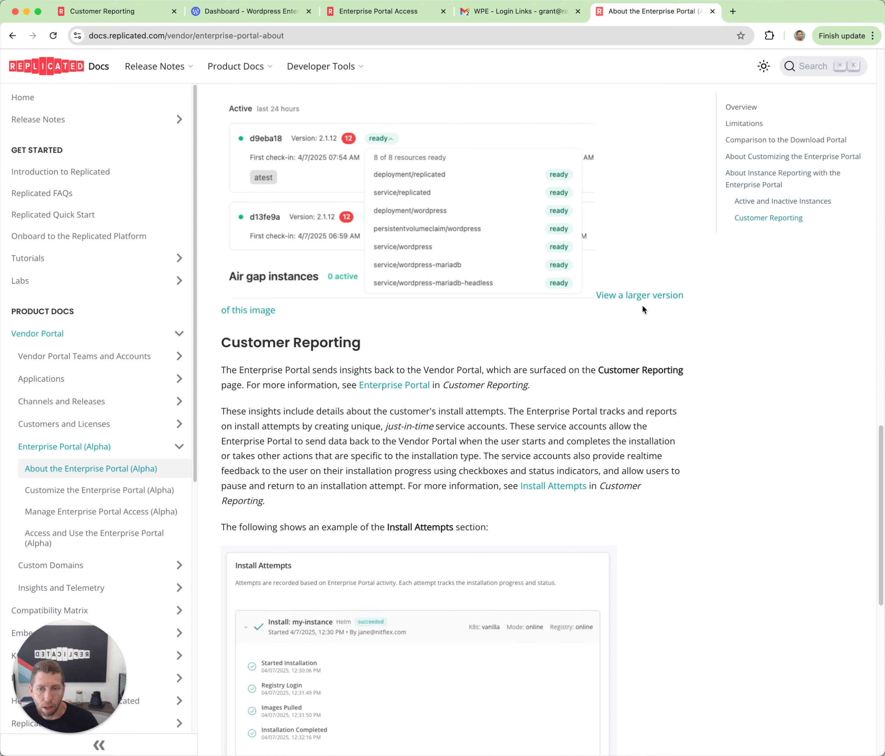
scroll(642, 309, down, 5)
scroll(642, 308, down, 9)
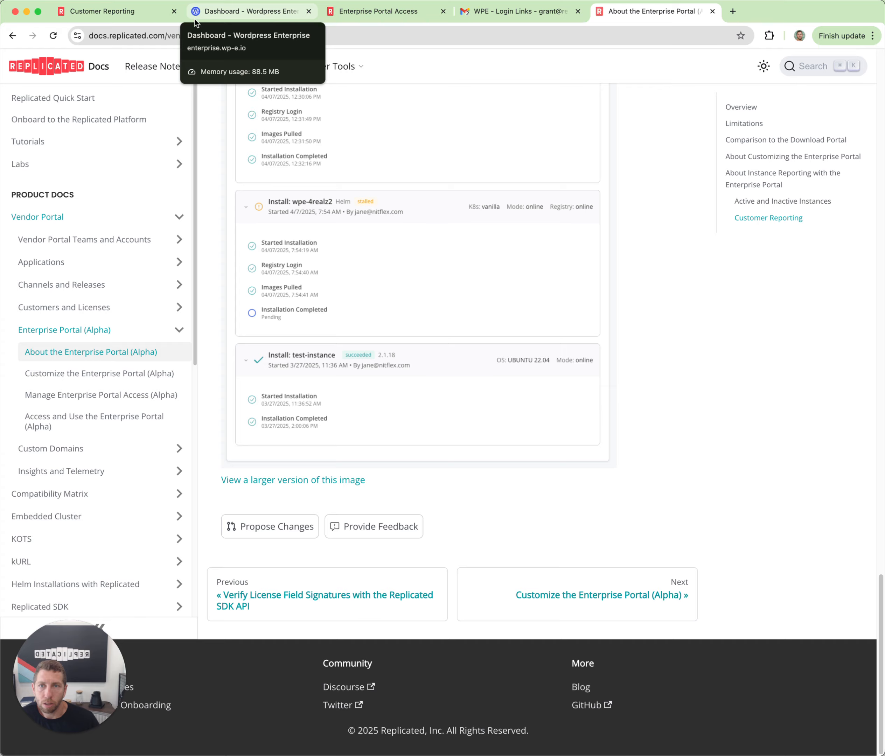
key(ctrl+Up)
key(ctrl+Up)
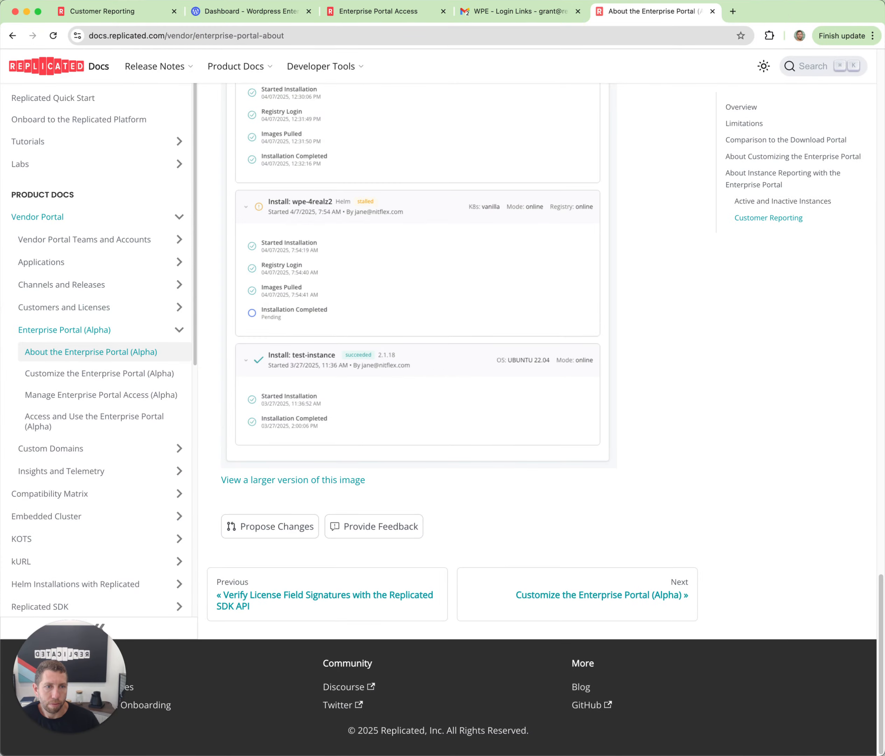